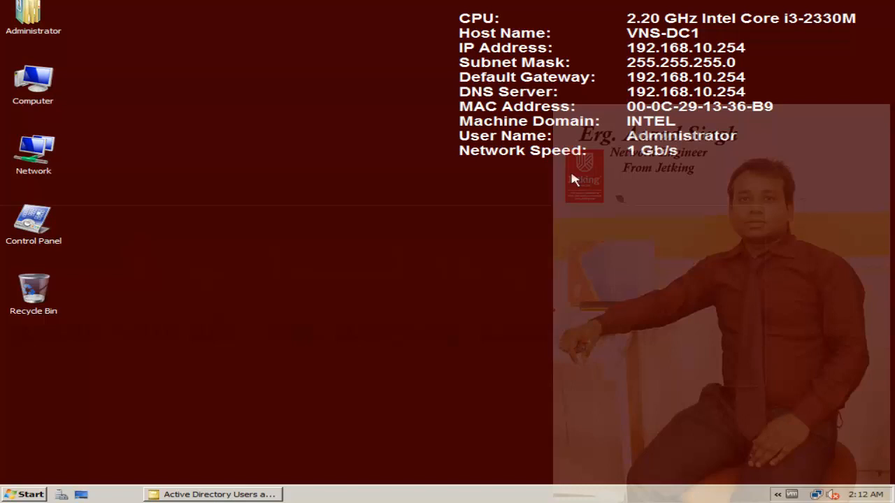
Switch to Active Directory Users and Computers and examine the FacultyUsers and StudentsUsers units inside ITUsers, including their user accounts
{"action": "left_click", "coordinate": [244, 496]}
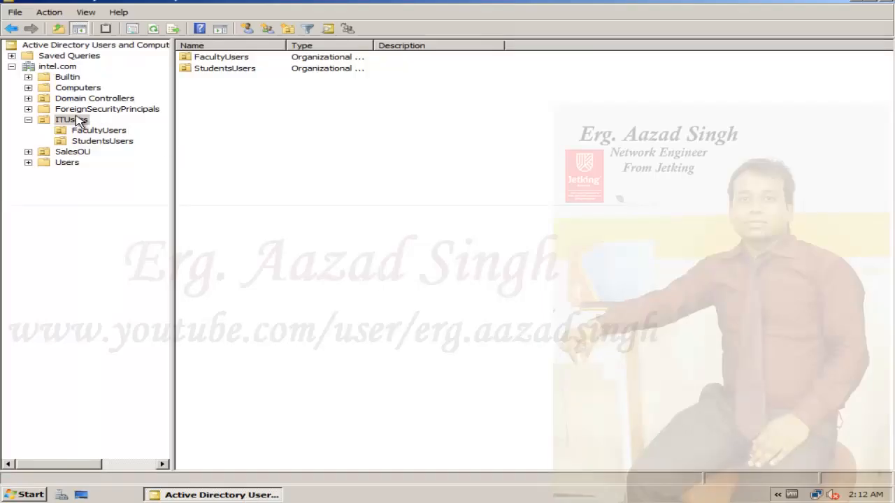
{"action": "left_click", "coordinate": [82, 122]}
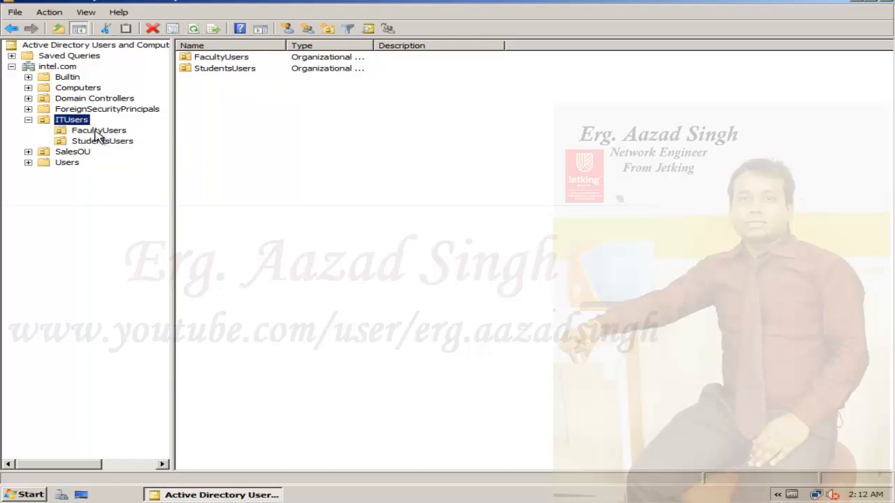
{"action": "left_click", "coordinate": [97, 132]}
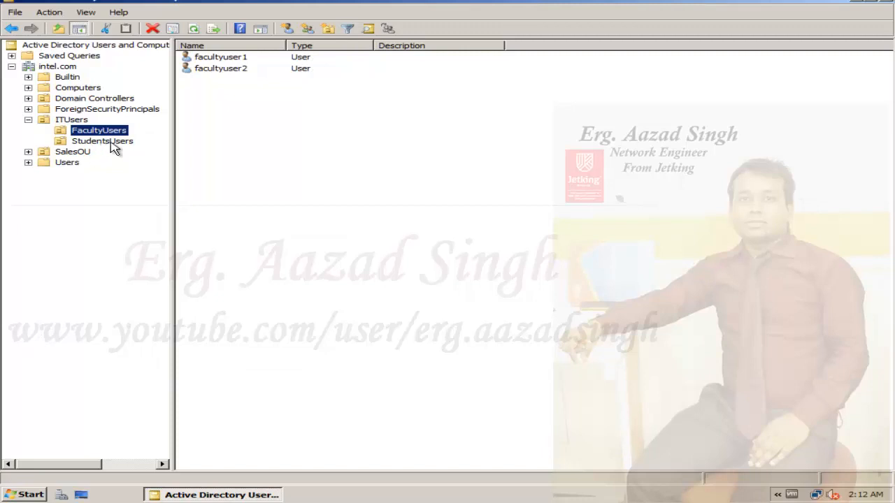
{"action": "left_click", "coordinate": [109, 142]}
{"action": "left_click", "coordinate": [72, 123]}
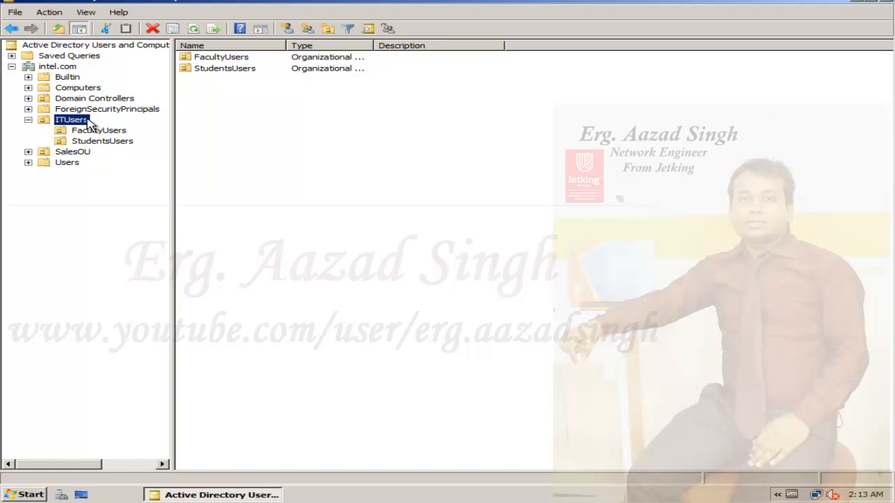
{"action": "left_click", "coordinate": [27, 495]}
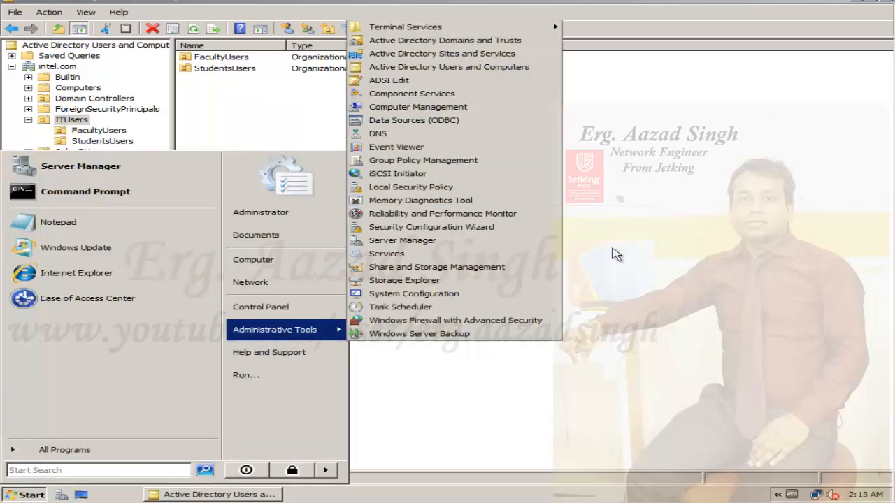
{"action": "left_click", "coordinate": [612, 254]}
{"action": "left_click", "coordinate": [79, 120]}
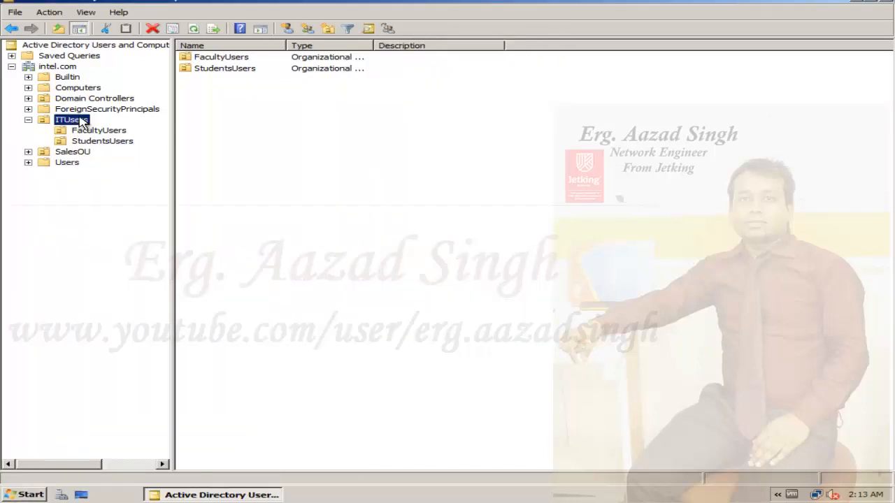
{"action": "left_click", "coordinate": [123, 131]}
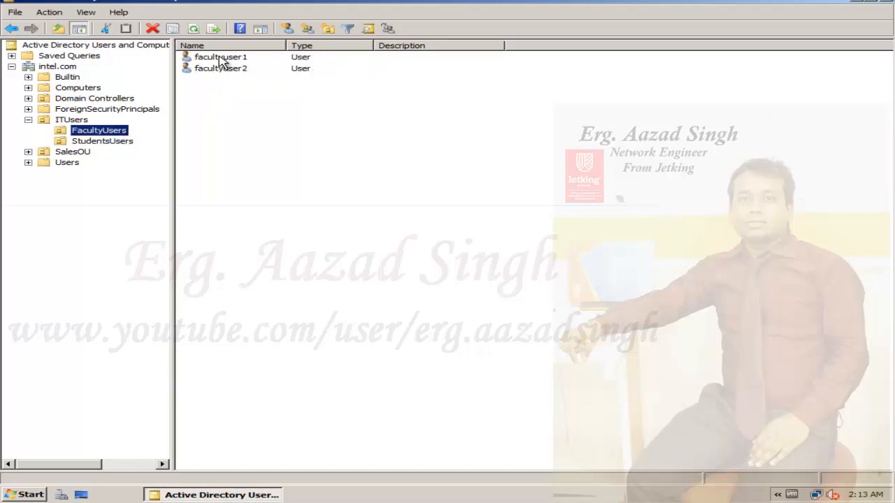
{"action": "left_click", "coordinate": [119, 141]}
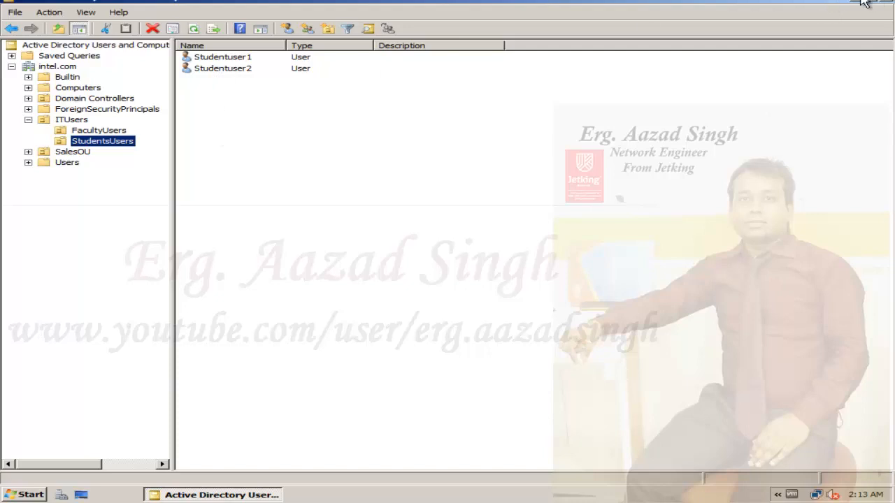
{"action": "left_click", "coordinate": [79, 120]}
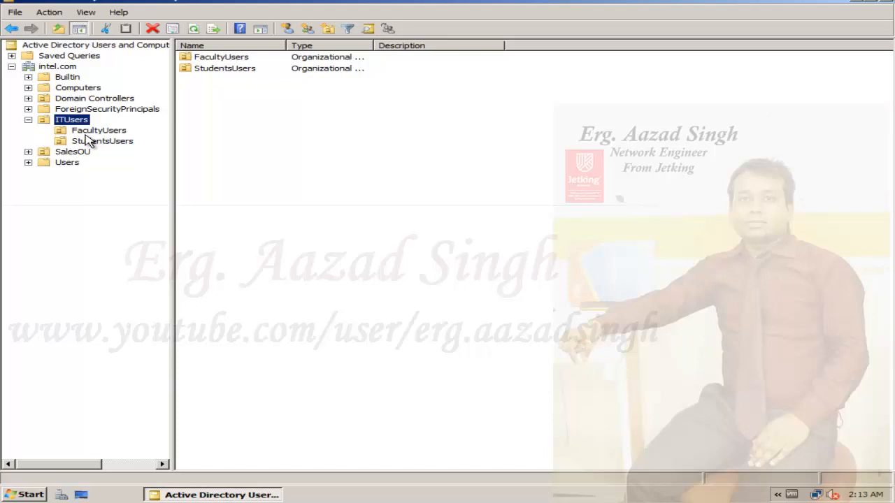
Launch the Group Policy Management console by running gpmc.msc
{"action": "left_click", "coordinate": [11, 492]}
{"action": "mouse_move", "coordinate": [294, 337]}
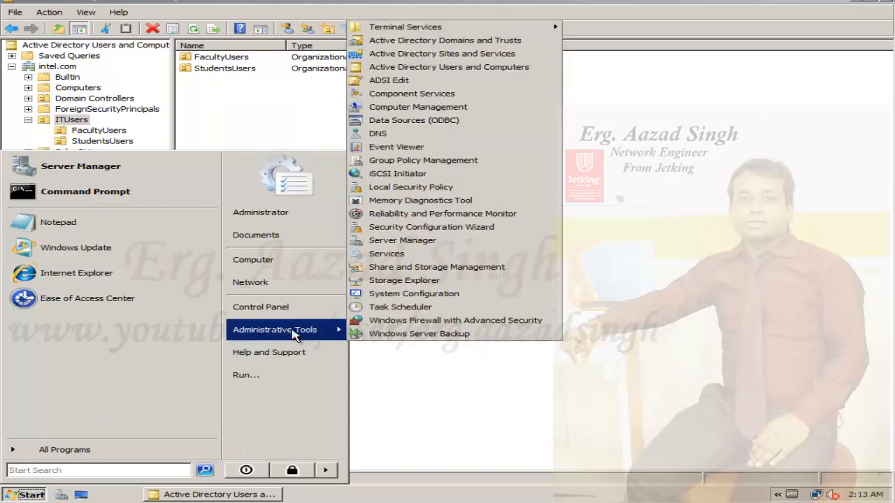
{"action": "left_click", "coordinate": [280, 374]}
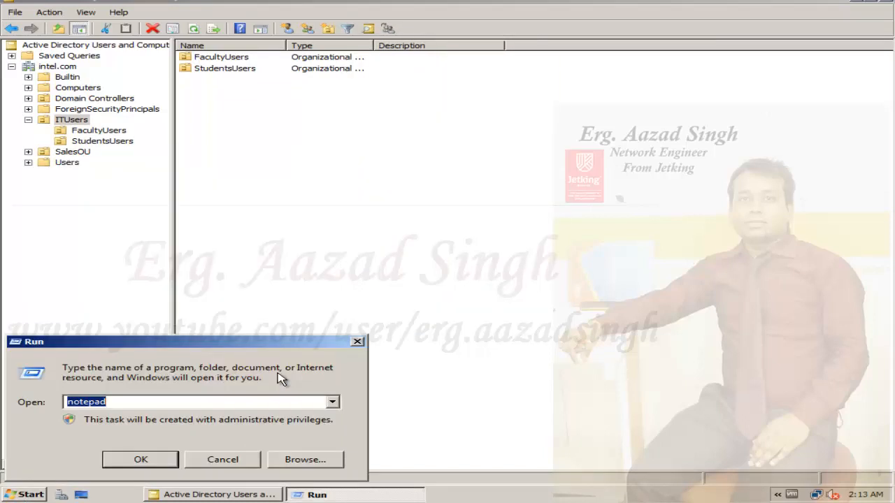
{"action": "type", "text": "gpmc.,s"}
{"action": "key", "text": "BackSpace"}
{"action": "key", "text": "BackSpace"}
{"action": "key", "text": "BackSpace"}
{"action": "type", "text": ".msc"}
{"action": "key", "text": "Return"}
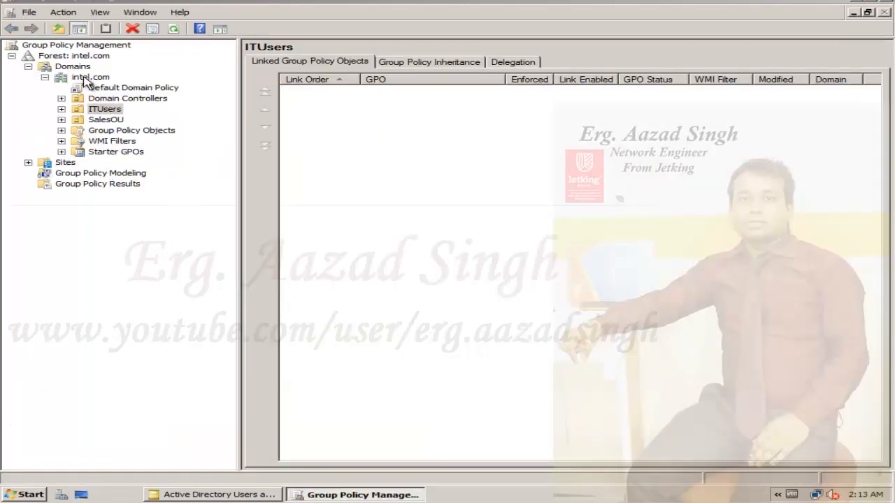
Create a GPO named "Block Inharitance Policy" in the intel.com domain, linked to the ITUsers organizational unit
{"action": "left_click", "coordinate": [28, 67]}
{"action": "left_click", "coordinate": [29, 67]}
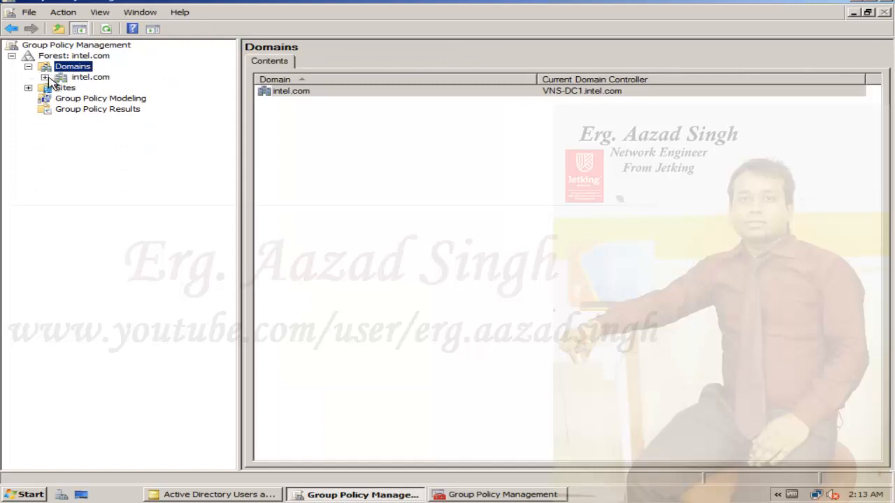
{"action": "left_click", "coordinate": [46, 77]}
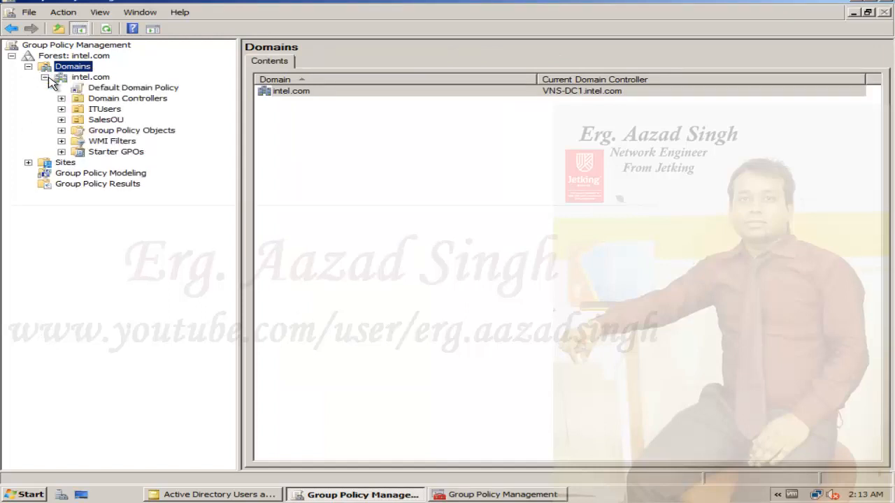
{"action": "double_click", "coordinate": [93, 111]}
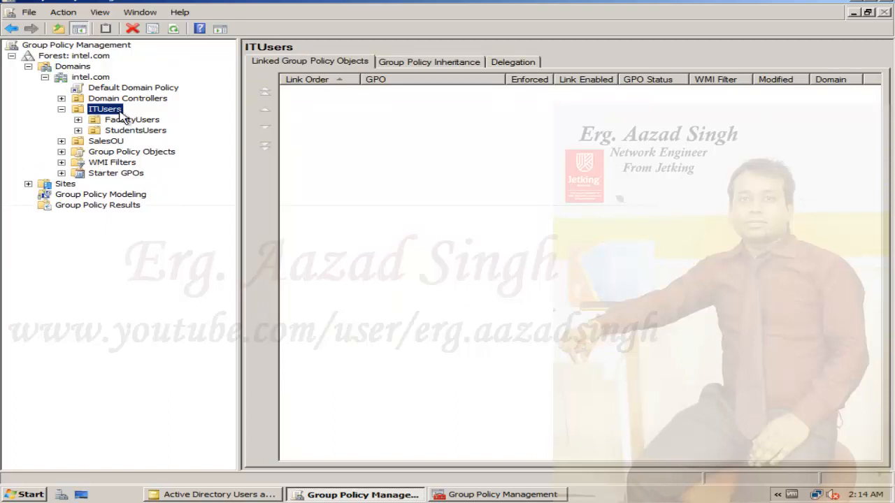
{"action": "right_click", "coordinate": [120, 111]}
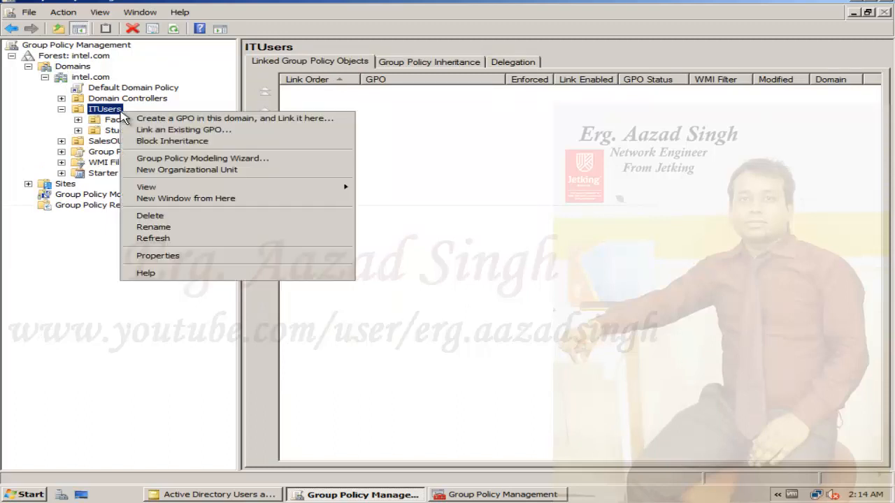
{"action": "left_click", "coordinate": [158, 120]}
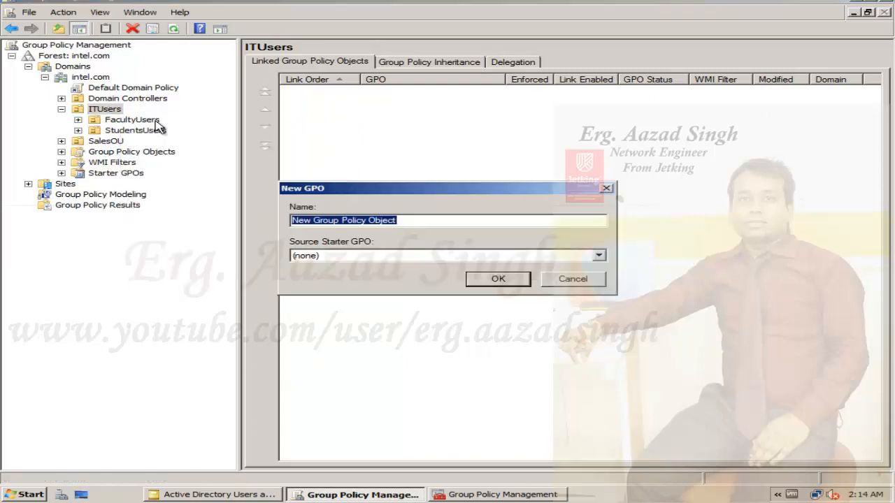
{"action": "type", "text": "Block"}
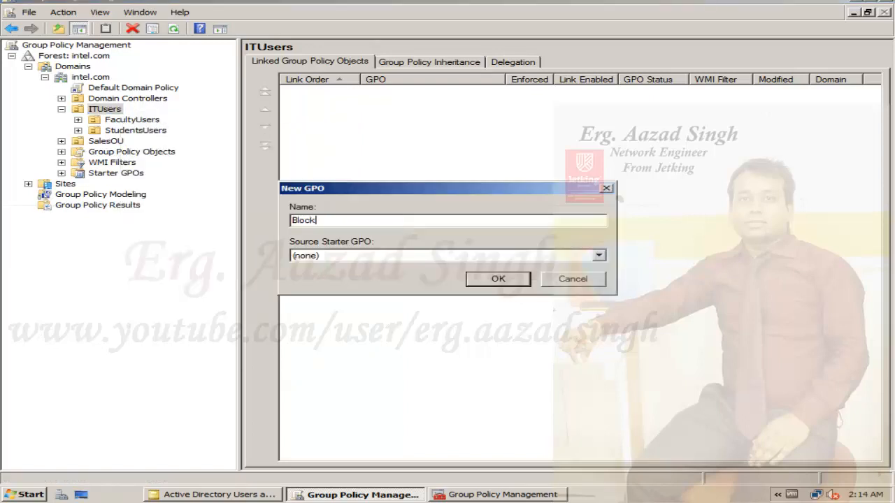
{"action": "type", "text": " Inharitance Policy"}
{"action": "key", "text": "Return"}
Open Block Inharitance Policy for editing and display the Start Menu and Taskbar settings under User Configuration's Administrative Templates
{"action": "left_click", "coordinate": [161, 121]}
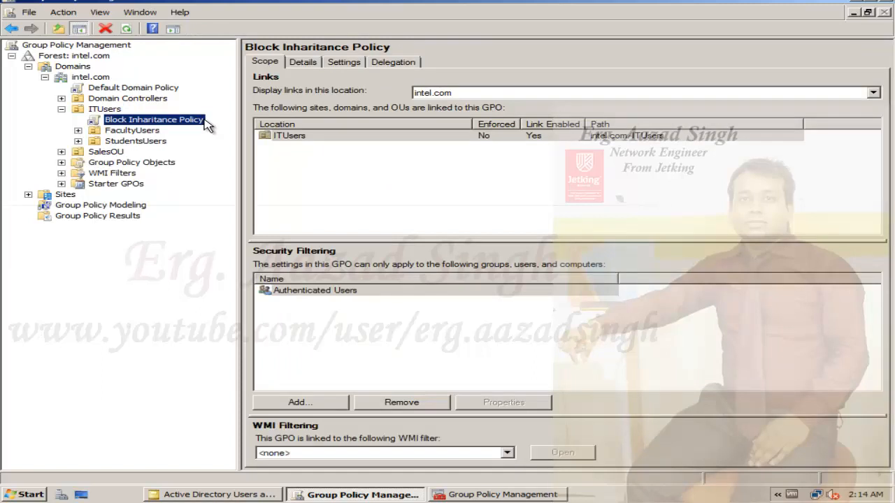
{"action": "right_click", "coordinate": [207, 123]}
{"action": "left_click", "coordinate": [234, 122]}
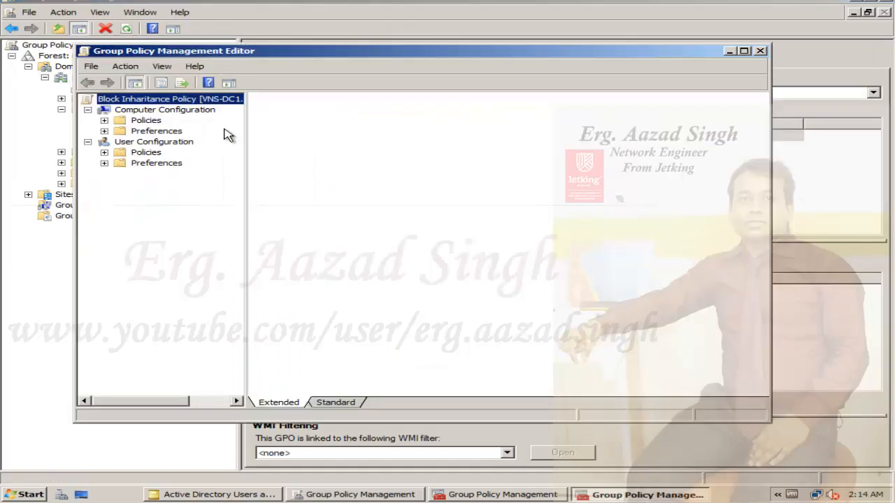
{"action": "left_click", "coordinate": [145, 154]}
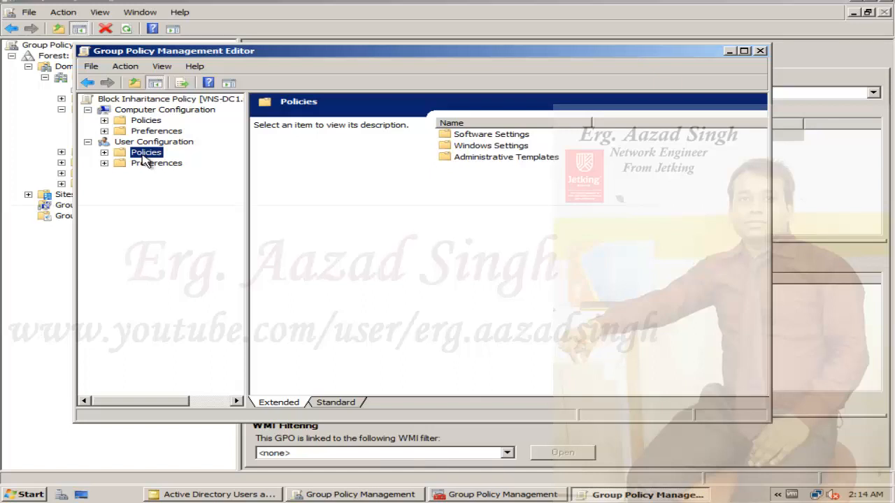
{"action": "double_click", "coordinate": [145, 154]}
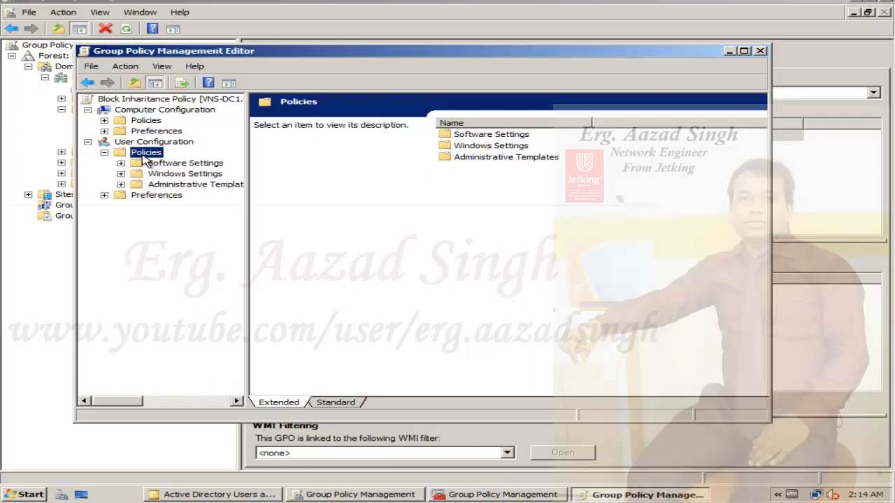
{"action": "left_click", "coordinate": [164, 185]}
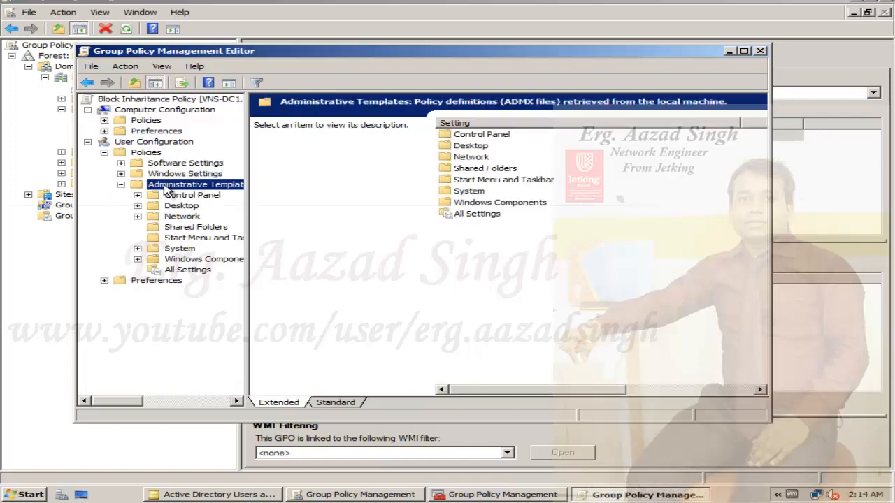
{"action": "left_click", "coordinate": [187, 240]}
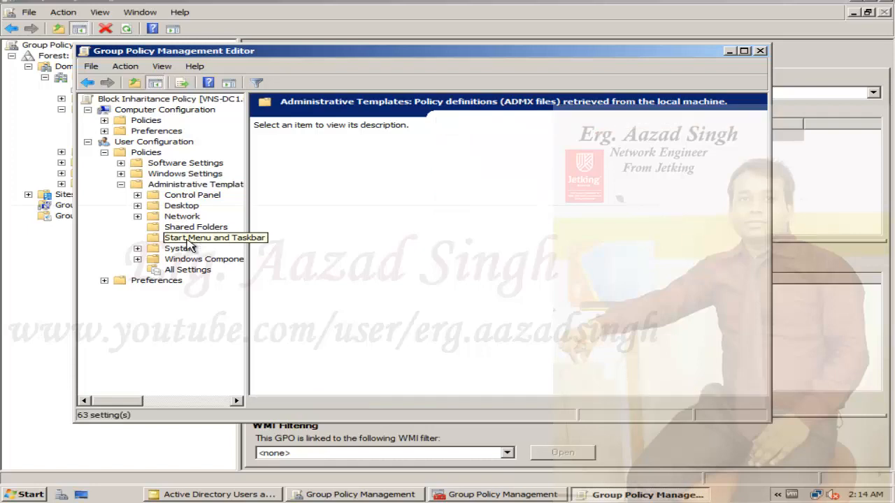
Set the "Remove Help menu from Start Menu" policy to Enabled and apply it
{"action": "double_click", "coordinate": [522, 317]}
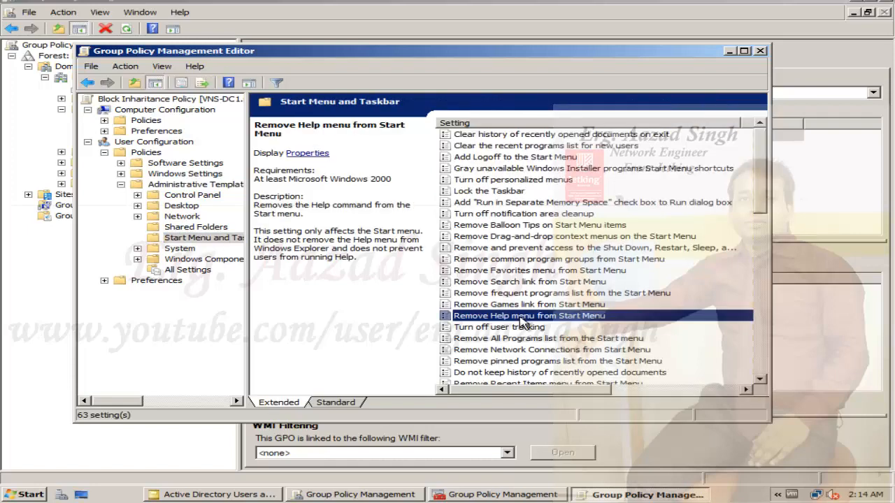
{"action": "left_click", "coordinate": [308, 175]}
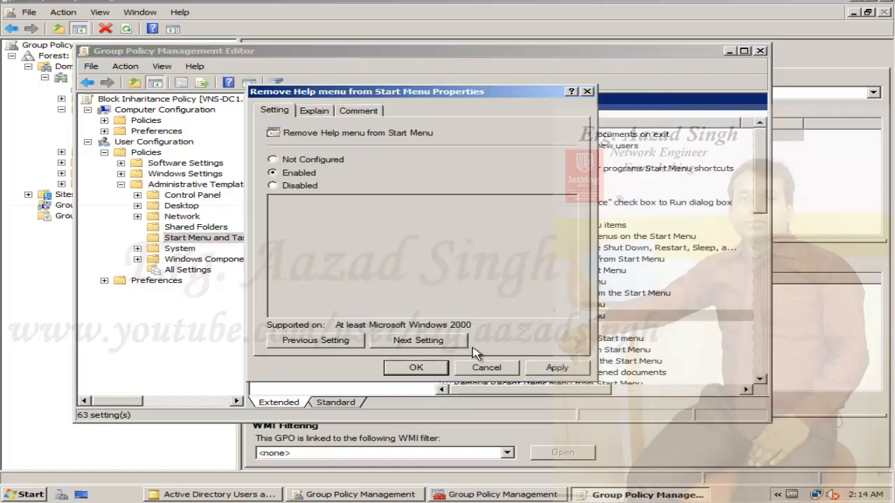
{"action": "left_click", "coordinate": [551, 368]}
{"action": "left_click", "coordinate": [416, 368]}
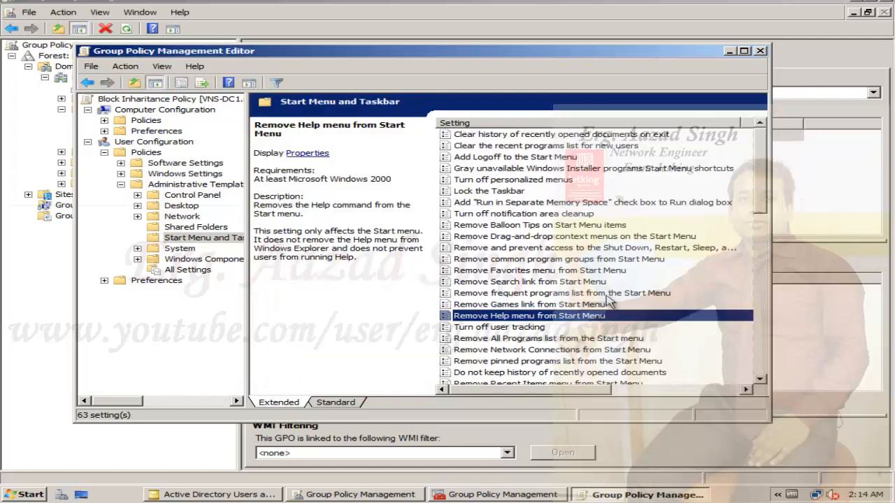
Set the "Remove Games link from Start Menu" policy to Enabled and apply it
{"action": "left_click", "coordinate": [581, 305]}
{"action": "double_click", "coordinate": [581, 305]}
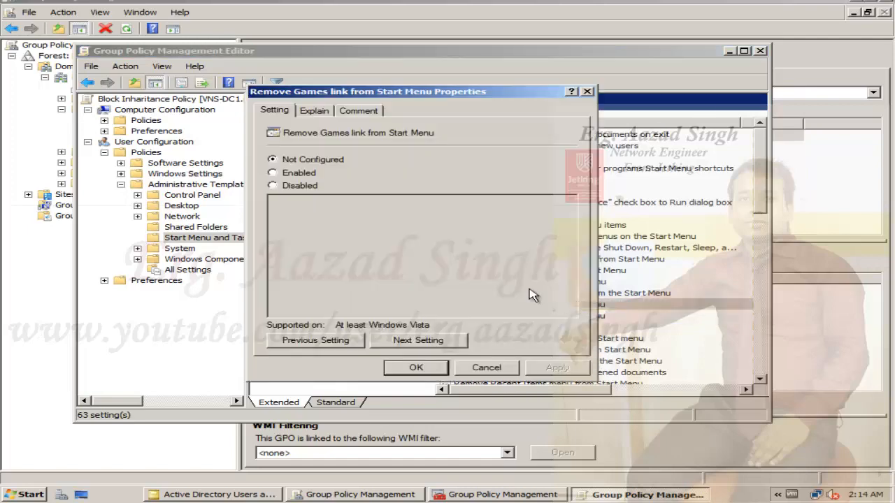
{"action": "left_click", "coordinate": [299, 174]}
{"action": "left_click", "coordinate": [535, 368]}
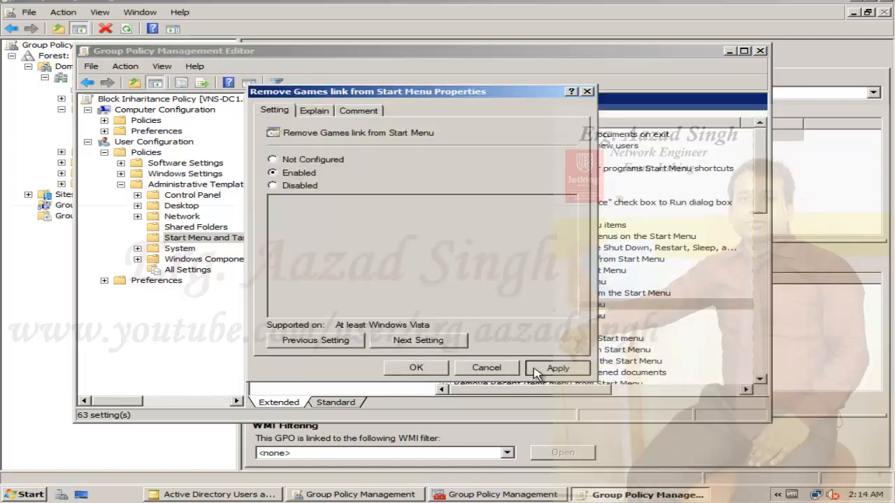
{"action": "left_click", "coordinate": [416, 368]}
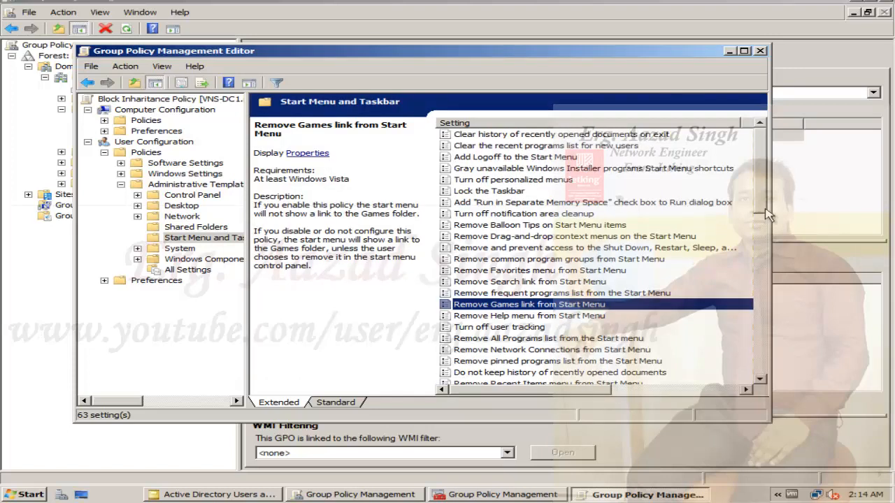
Set the "Remove Documents icon from Start Menu" policy to Enabled, apply it, and close the policy editor
{"action": "left_click_drag", "start_coordinate": [765, 210], "coordinate": [766, 264]}
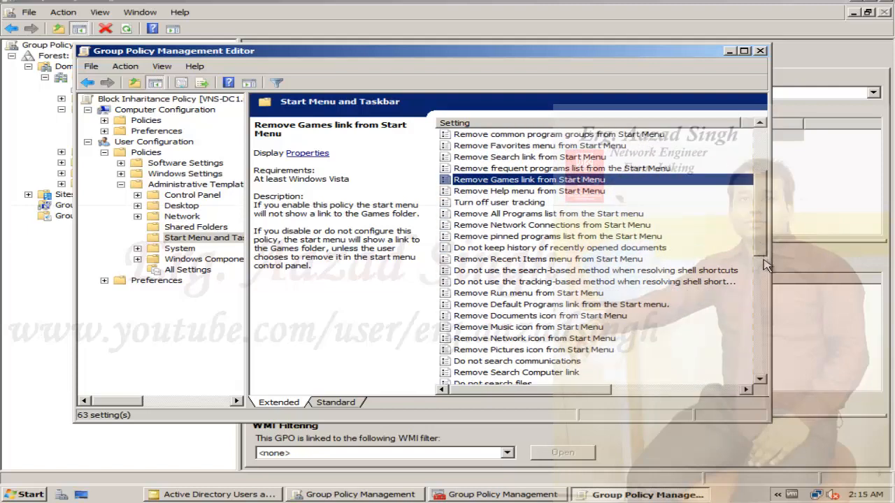
{"action": "left_click", "coordinate": [576, 319]}
{"action": "double_click", "coordinate": [575, 320]}
{"action": "left_click", "coordinate": [315, 176]}
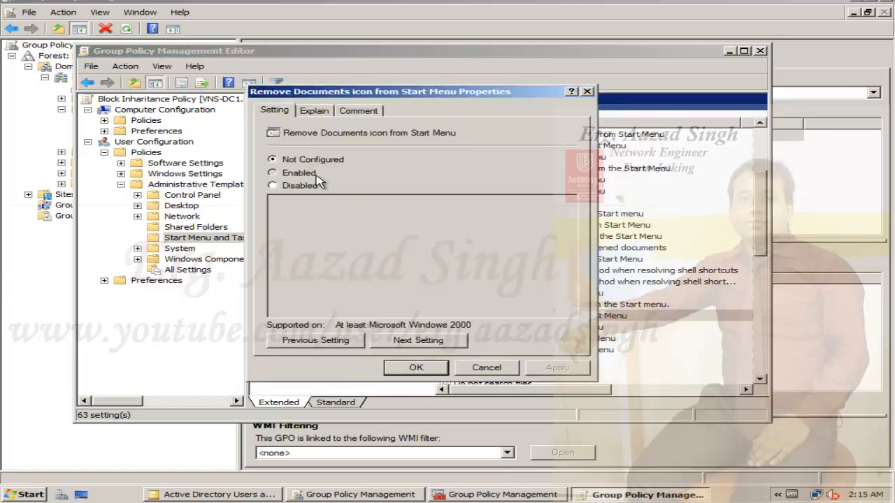
{"action": "left_click", "coordinate": [542, 371]}
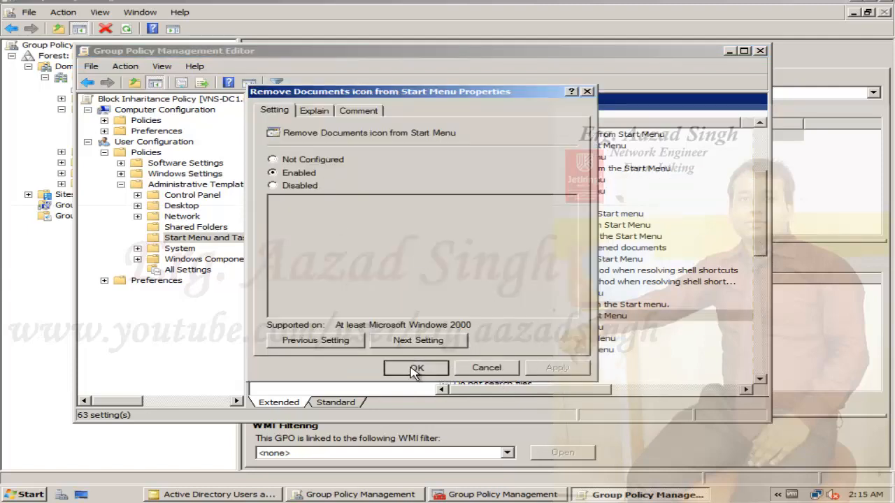
{"action": "left_click", "coordinate": [416, 367]}
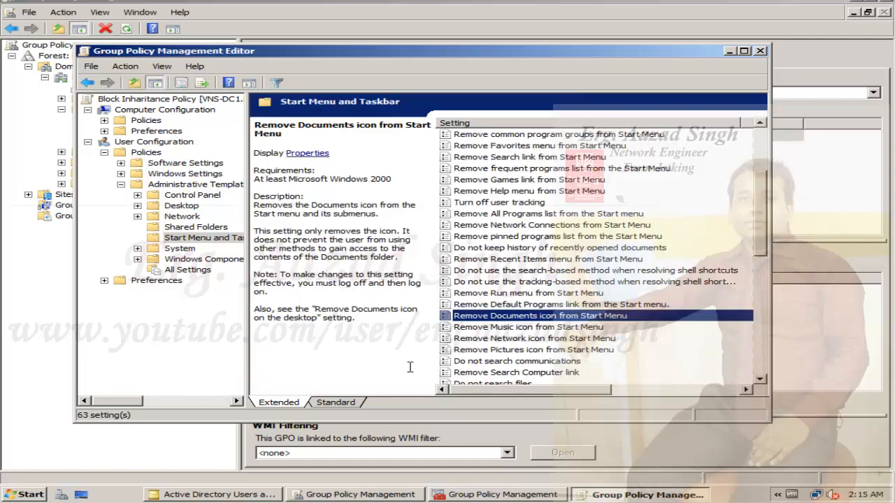
{"action": "left_click", "coordinate": [761, 52]}
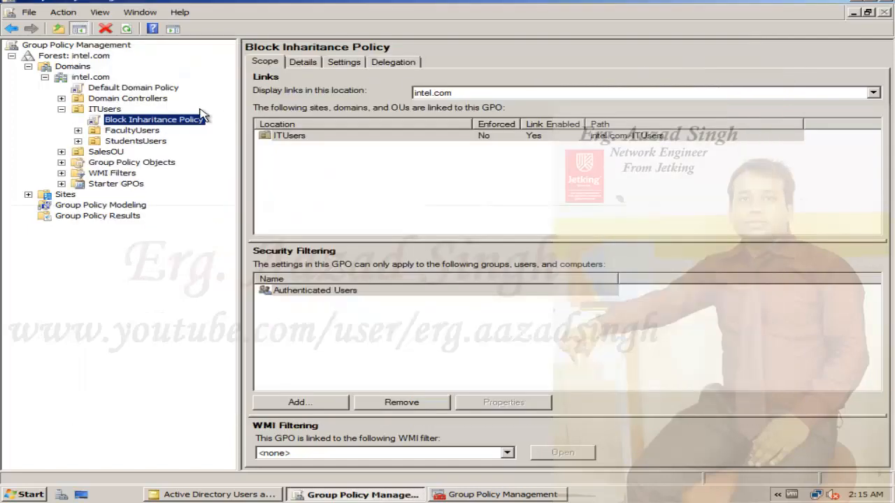
Refresh Block Inharitance Policy and review its Administrative Templates settings in the settings report
{"action": "left_click", "coordinate": [127, 28]}
{"action": "left_click", "coordinate": [340, 63]}
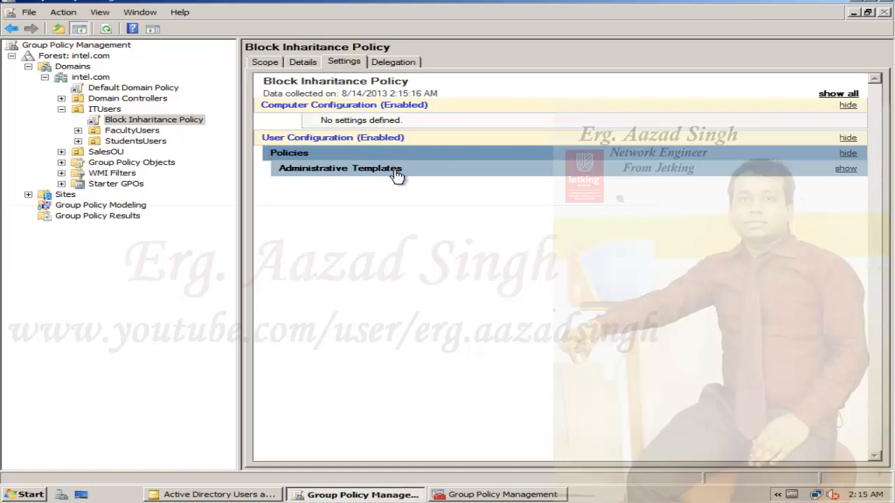
{"action": "left_click", "coordinate": [396, 170]}
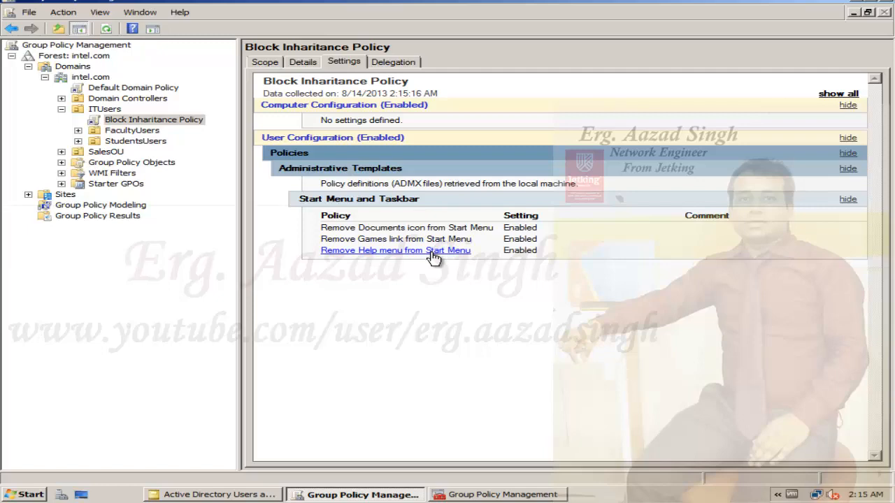
{"action": "left_click", "coordinate": [854, 12]}
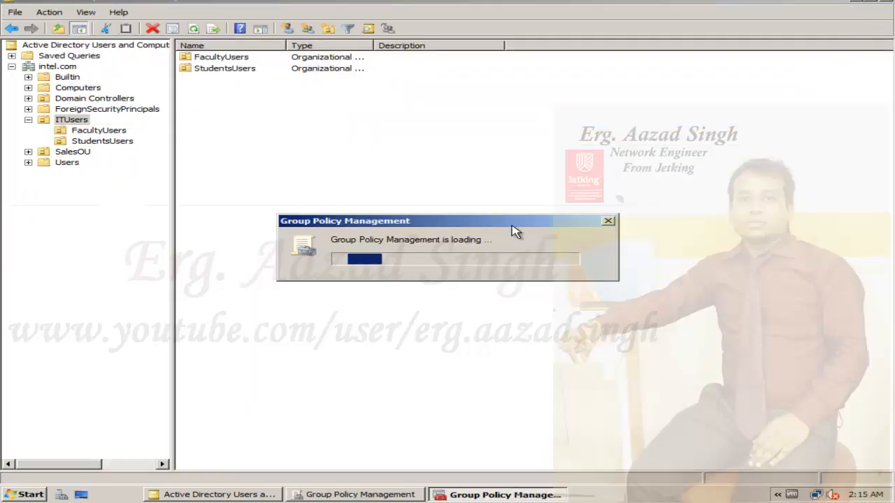
{"action": "left_click", "coordinate": [853, 2]}
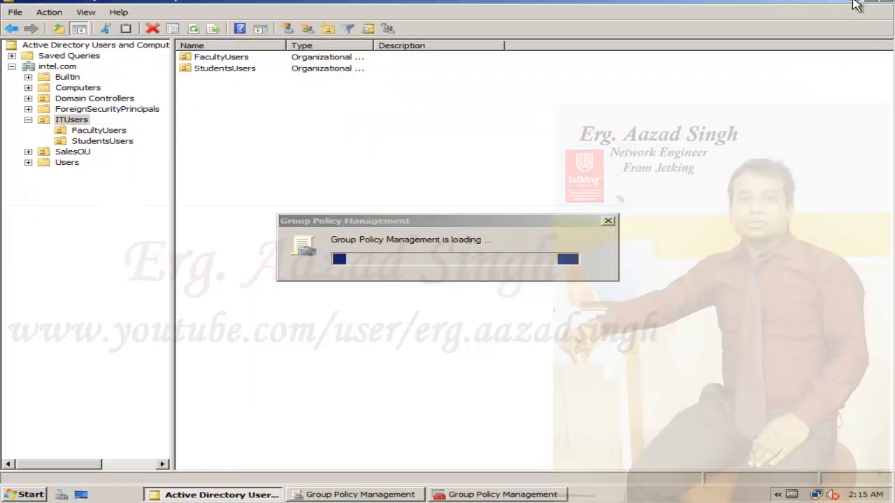
{"action": "left_click", "coordinate": [854, 2]}
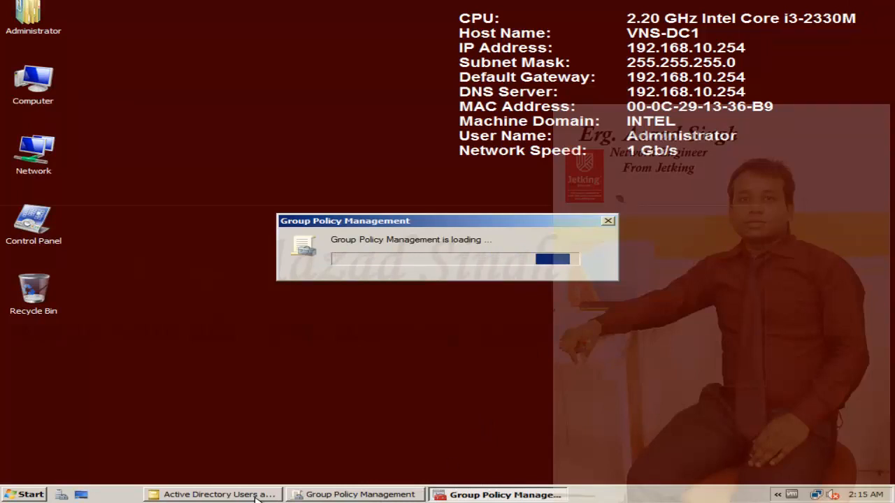
{"action": "key", "text": "super"}
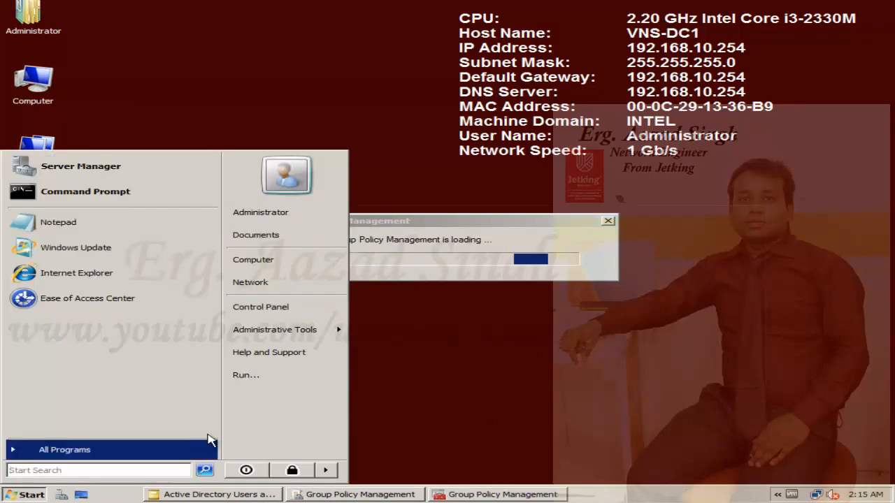
{"action": "left_click", "coordinate": [252, 377]}
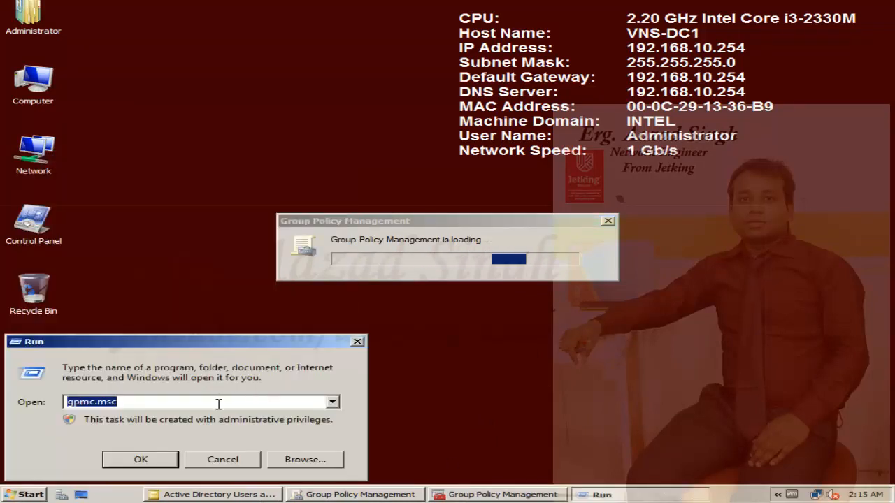
{"action": "type", "text": "cmd"}
{"action": "key", "text": "Return"}
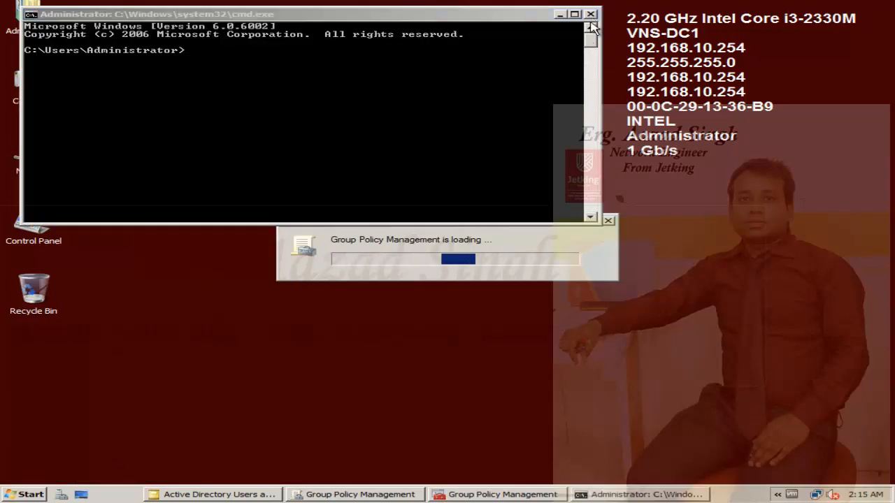
{"action": "left_click", "coordinate": [590, 14]}
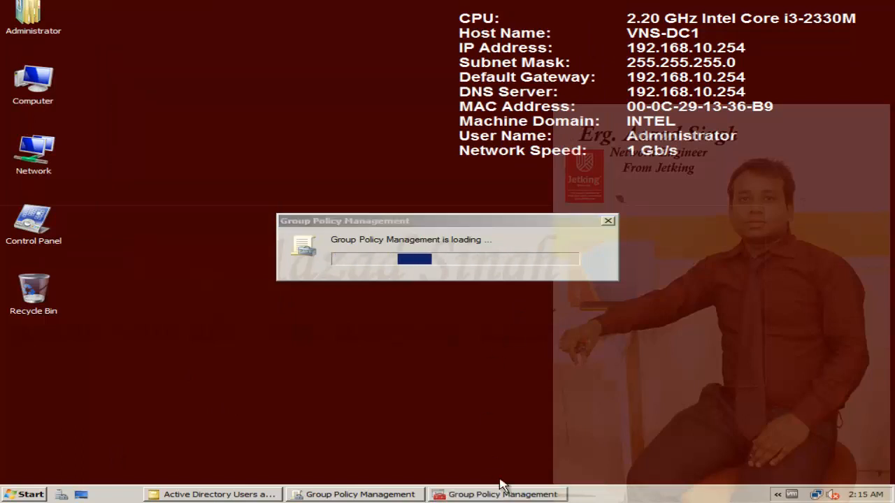
Close the Group Policy Management loading dialog and refresh the Block Inharitance Policy settings report
{"action": "left_click", "coordinate": [608, 220]}
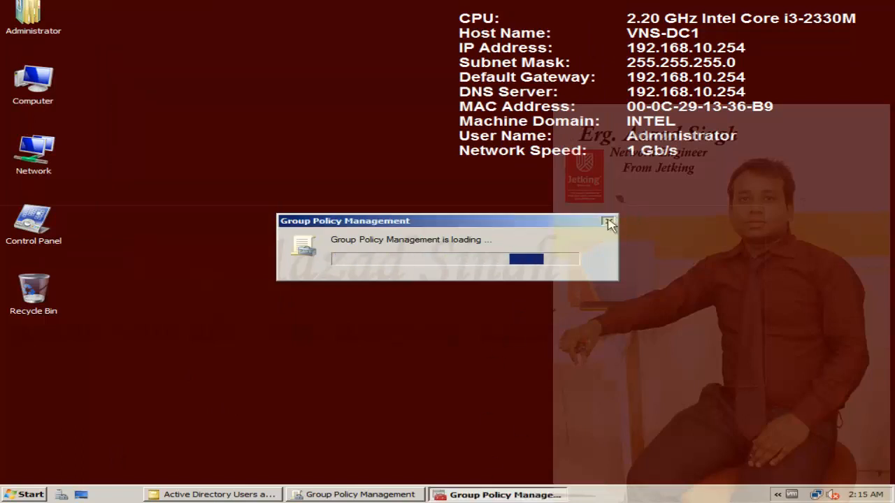
{"action": "left_click", "coordinate": [392, 500]}
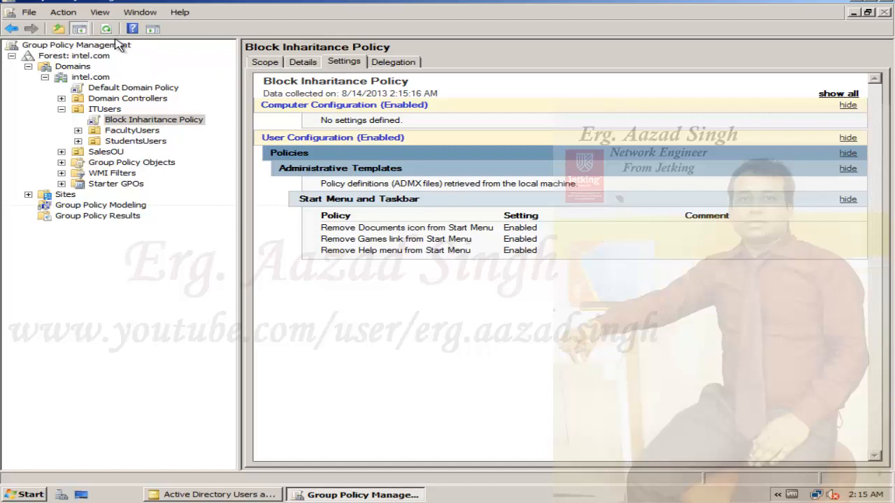
{"action": "left_click", "coordinate": [109, 30]}
Open Command Prompt on the domain controller and force a policy update with gpupdate /force
{"action": "left_click", "coordinate": [8, 496]}
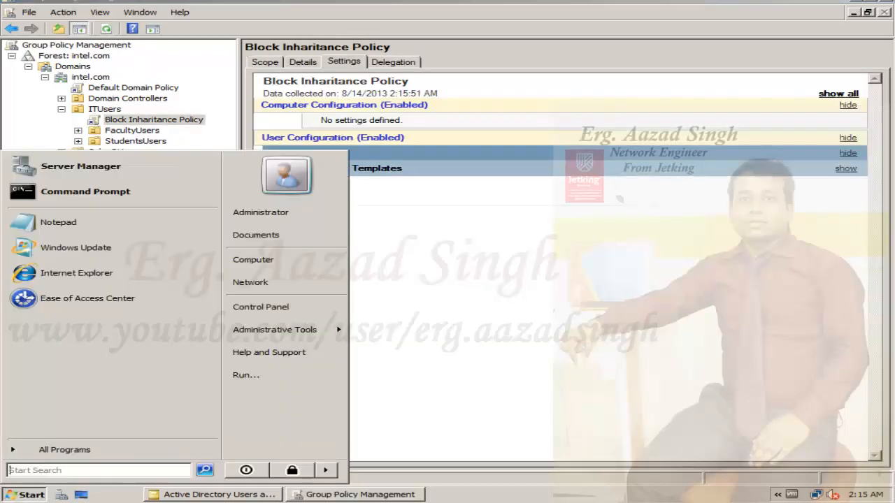
{"action": "left_click", "coordinate": [139, 203]}
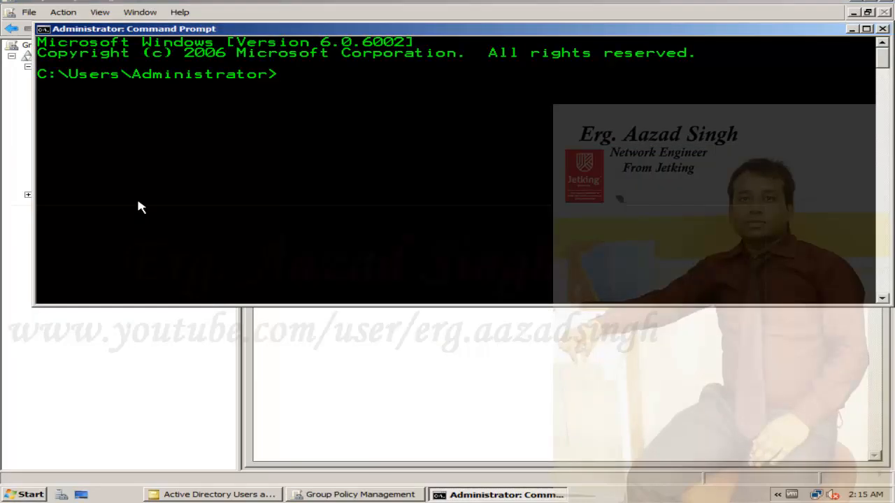
{"action": "type", "text": "gpupdate"}
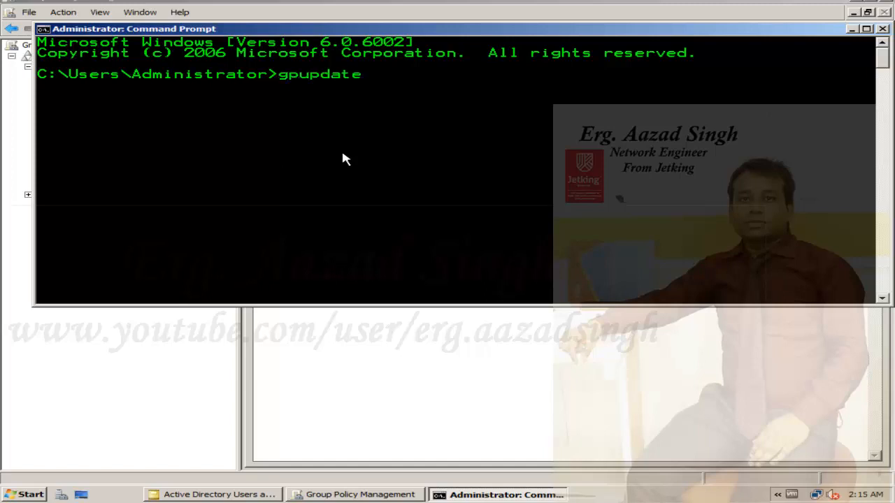
{"action": "type", "text": " /force"}
{"action": "key", "text": "Return"}
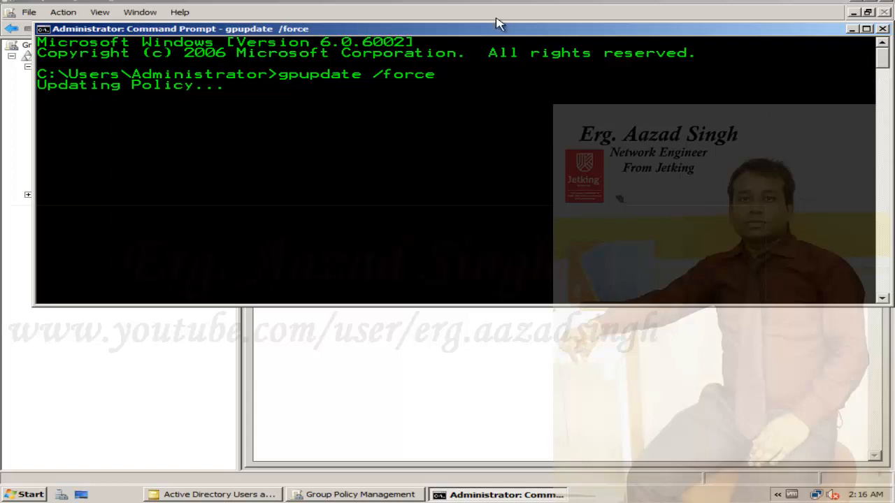
Switch to the Windows 7 client and check the Start menu for the Documents, Games and Help entries
{"action": "mouse_move", "coordinate": [548, 3]}
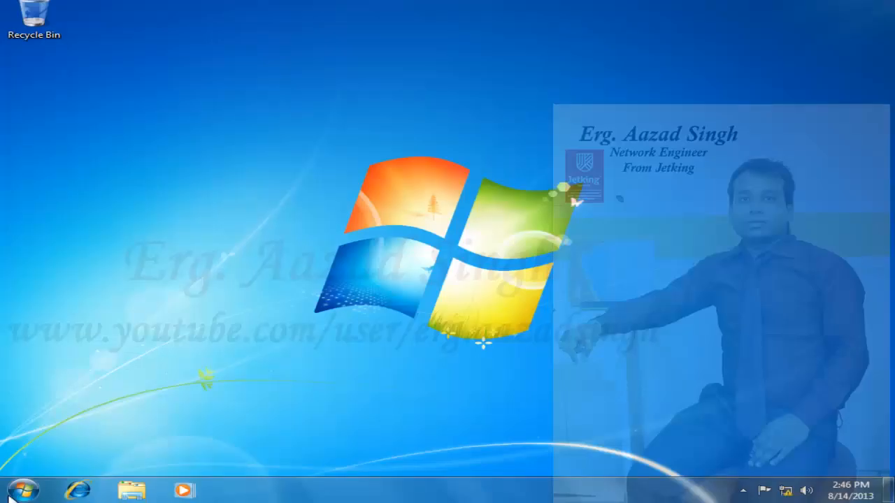
{"action": "key", "text": "Num_Lock"}
{"action": "left_click", "coordinate": [10, 496]}
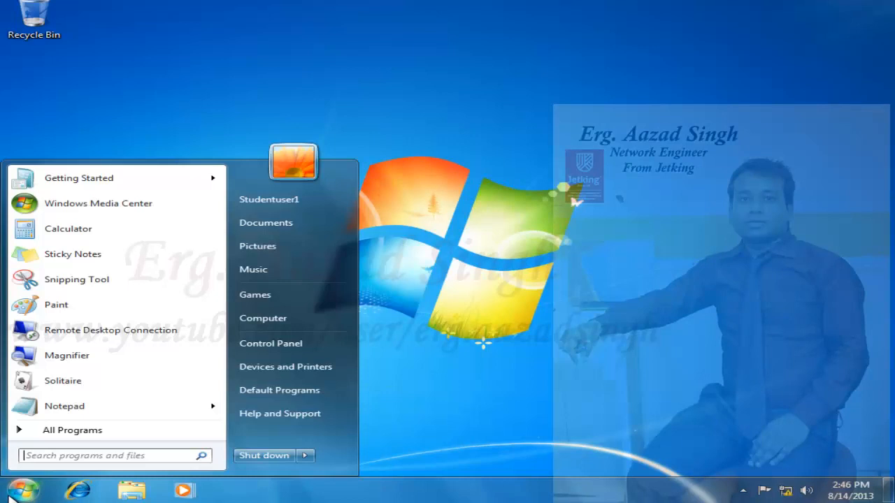
{"action": "left_click", "coordinate": [308, 458]}
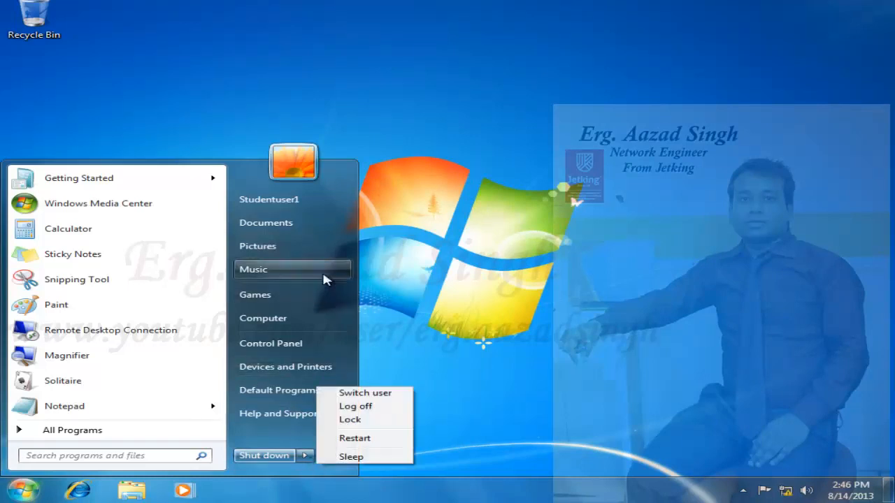
{"action": "left_click", "coordinate": [398, 274]}
{"action": "key", "text": "super"}
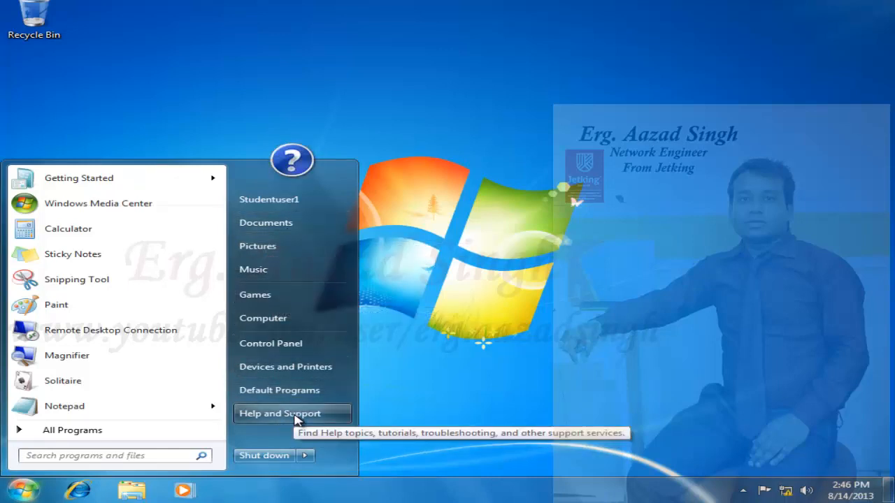
Open a command prompt on the client, run gpupdate /force, and accept the logoff
{"action": "left_click", "coordinate": [147, 458]}
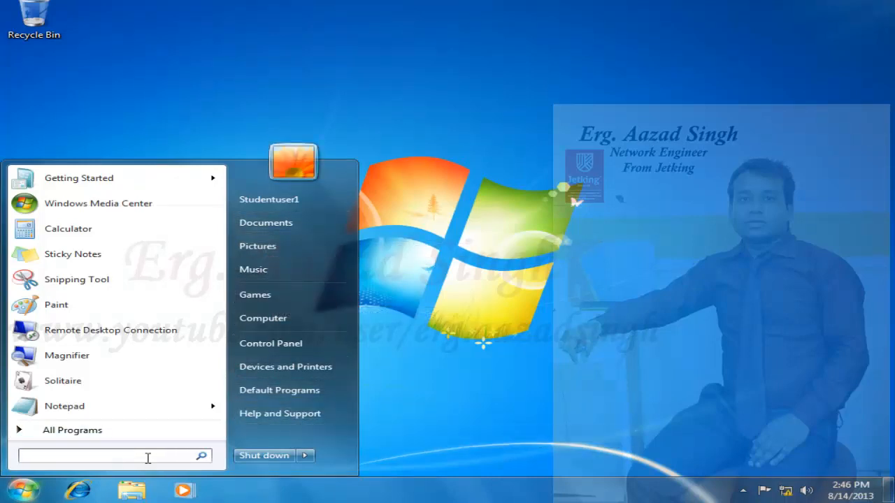
{"action": "type", "text": "cmd"}
{"action": "key", "text": "Return"}
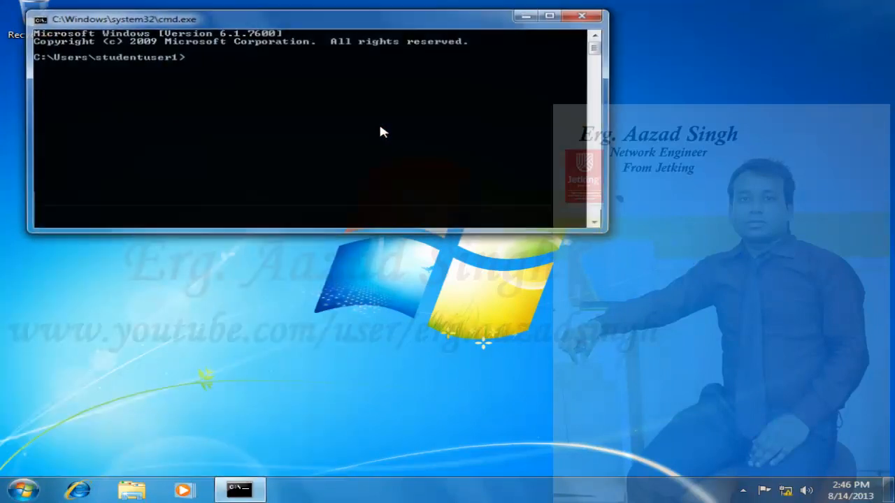
{"action": "type", "text": "gpu"}
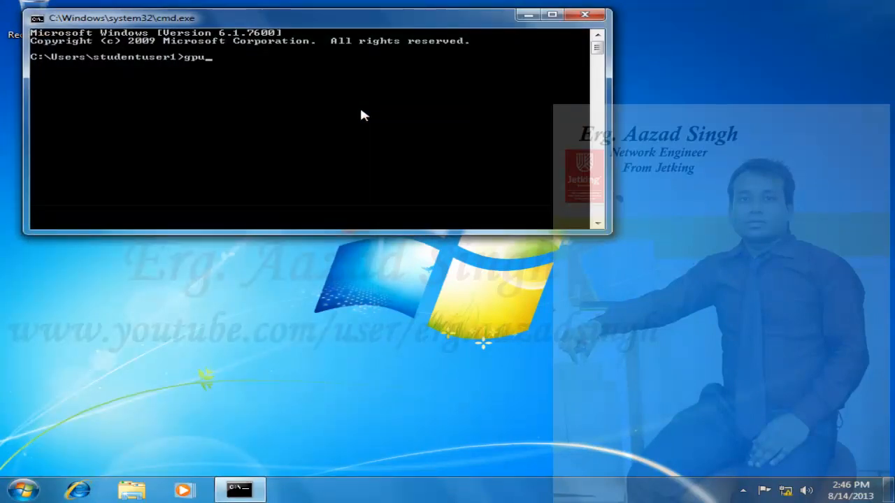
{"action": "type", "text": "pdate /force"}
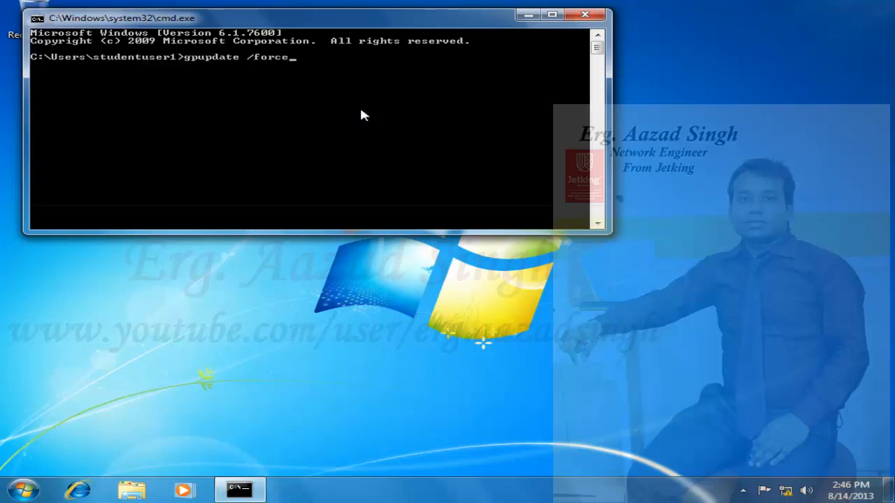
{"action": "key", "text": "Return"}
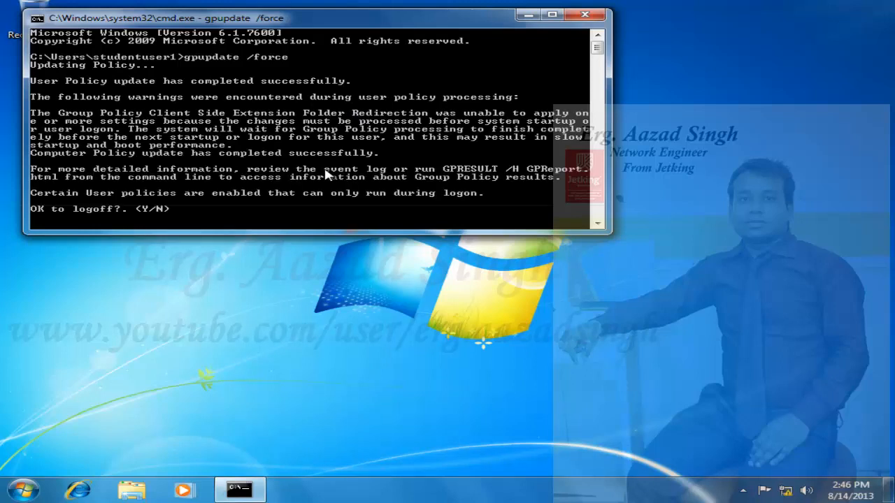
{"action": "key", "text": "Return"}
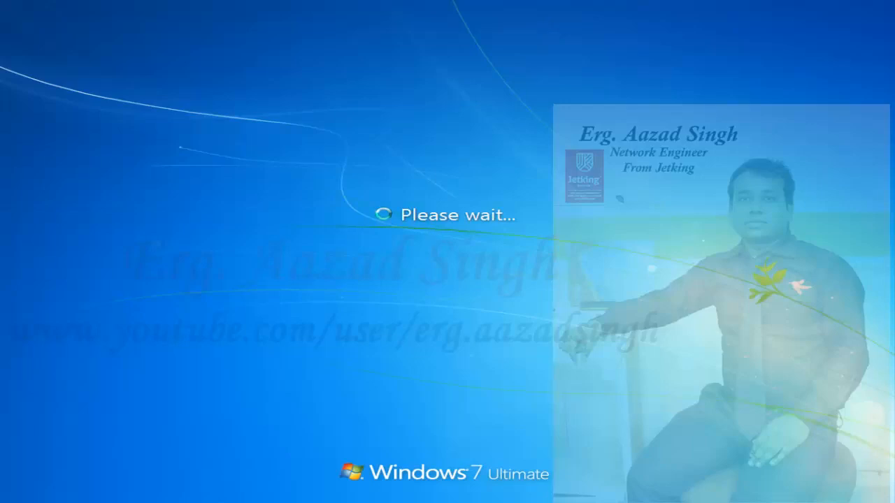
Send Ctrl+Alt+Del to the client virtual machine and log back on as the INTEL domain student user by entering the account password
{"action": "left_click", "coordinate": [533, 2]}
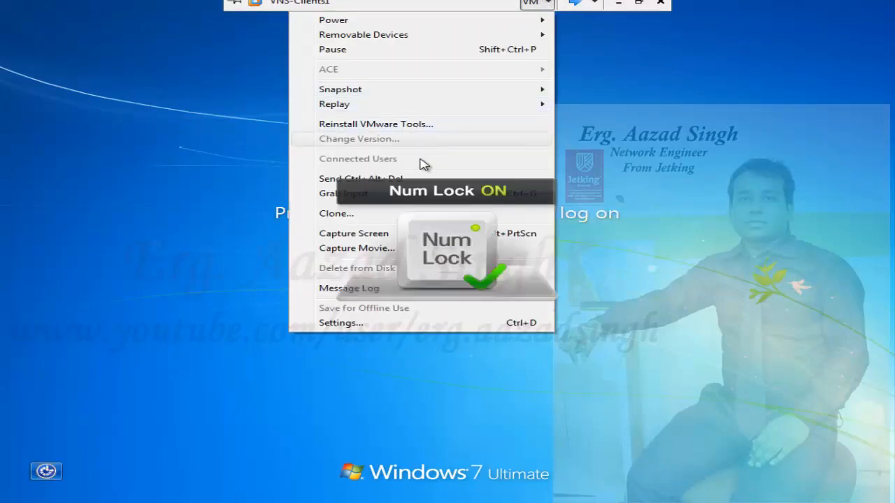
{"action": "left_click", "coordinate": [360, 179]}
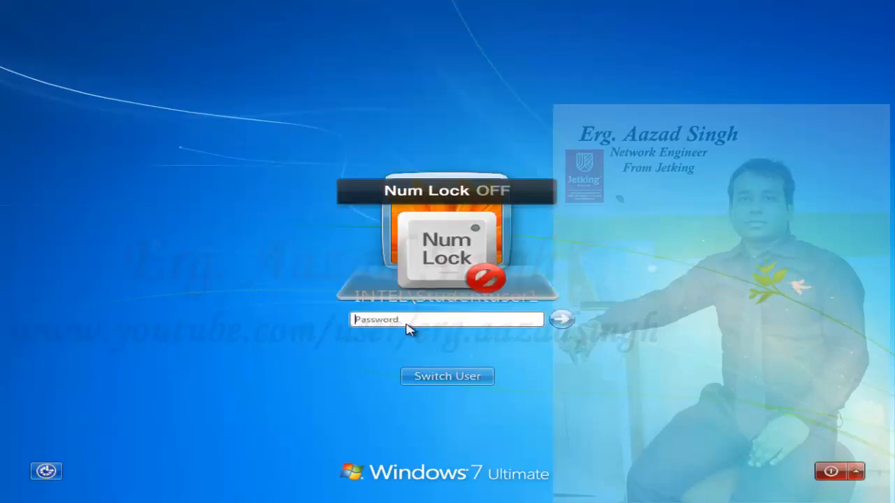
{"action": "type", "text": "*****"}
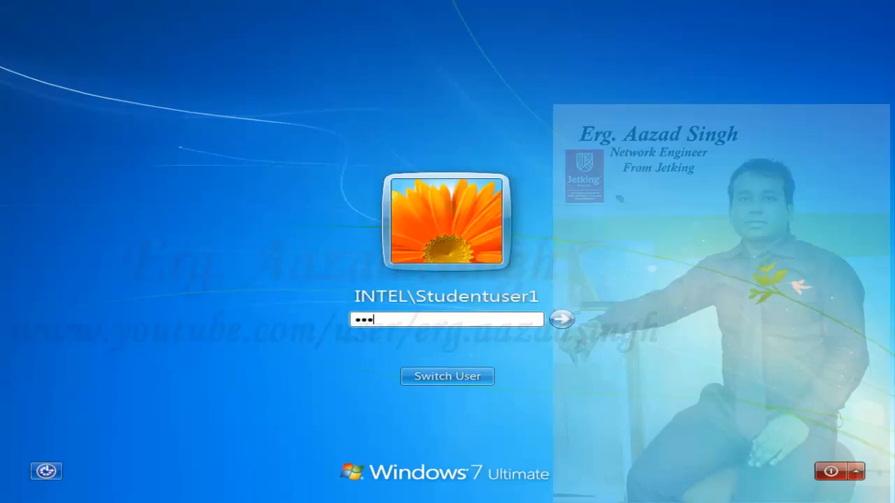
{"action": "type", "text": "*"}
{"action": "key", "text": "Return"}
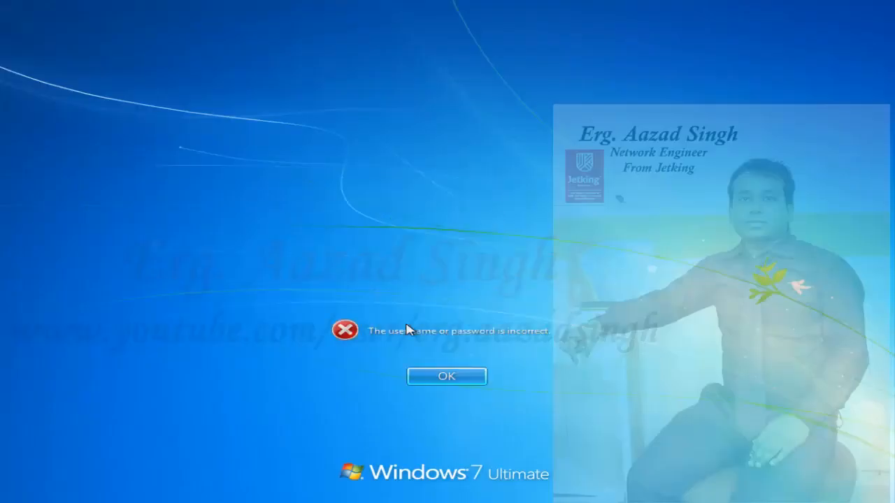
{"action": "key", "text": "Return"}
{"action": "type", "text": "*****"}
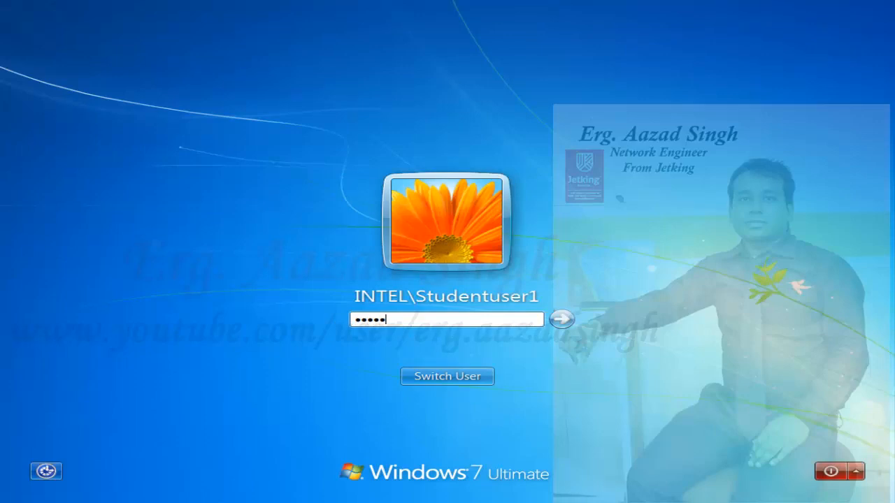
{"action": "type", "text": "*****"}
{"action": "key", "text": "Return"}
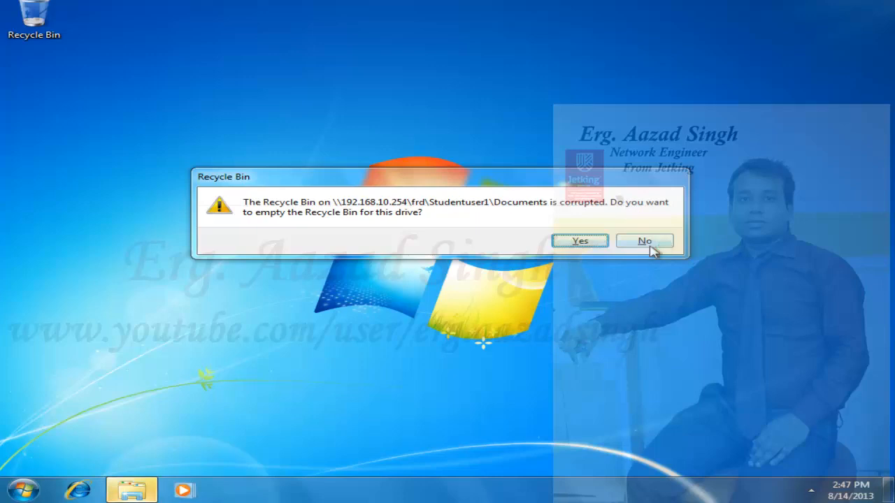
Decline emptying the Recycle Bin, and inspect the client's Start menu entries and log-off options
{"action": "left_click", "coordinate": [645, 241]}
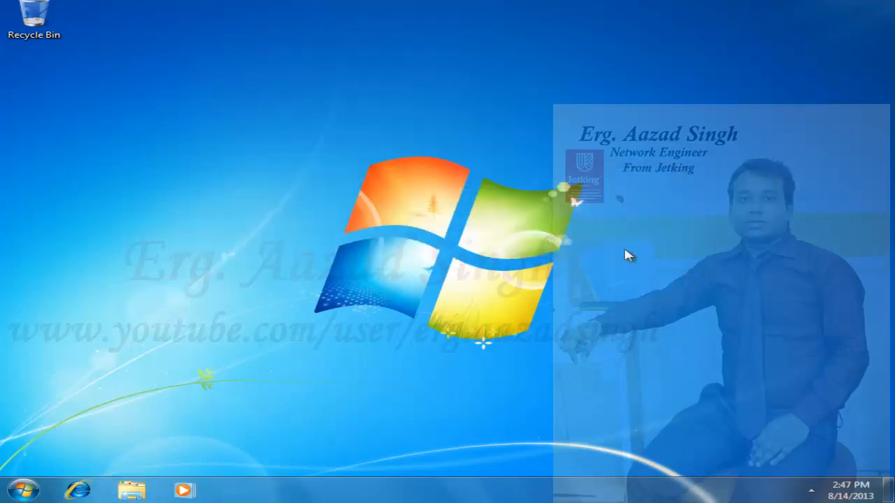
{"action": "left_click", "coordinate": [23, 491]}
{"action": "left_click", "coordinate": [23, 492]}
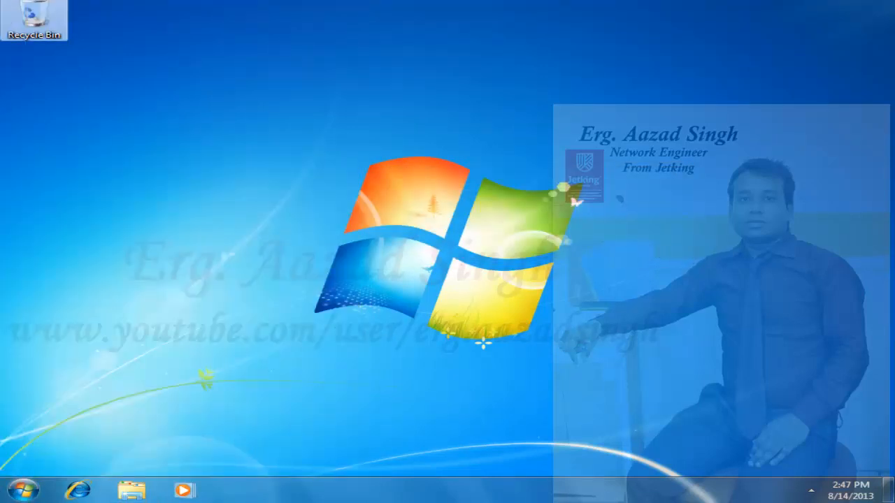
{"action": "left_click", "coordinate": [17, 493]}
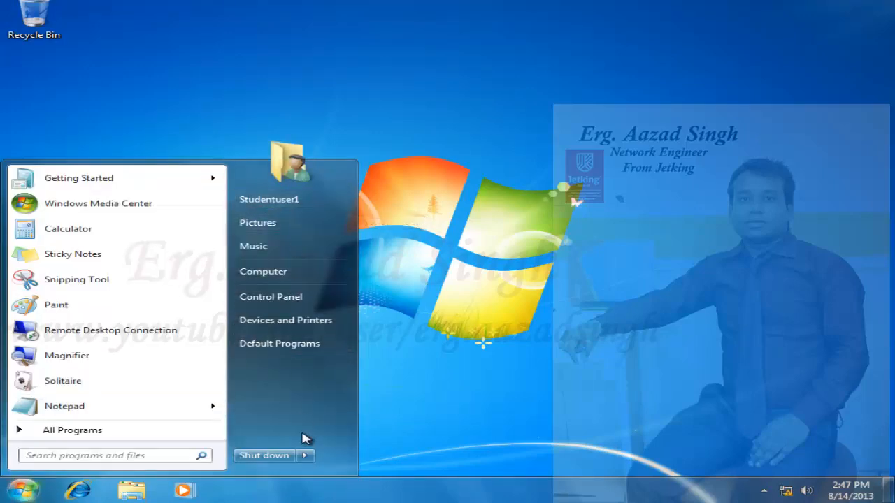
{"action": "mouse_move", "coordinate": [306, 455]}
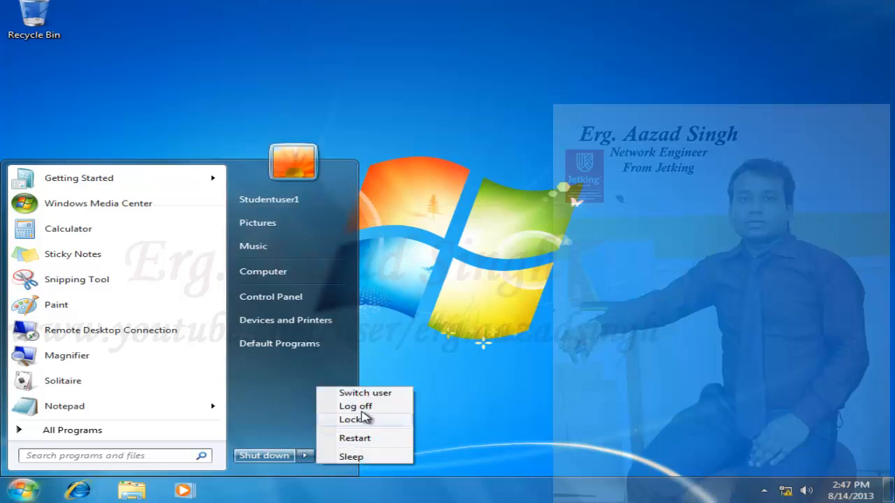
Log the student user off the client, send Ctrl+Alt+Del to the virtual machine, and choose to log on as another user
{"action": "left_click", "coordinate": [362, 408]}
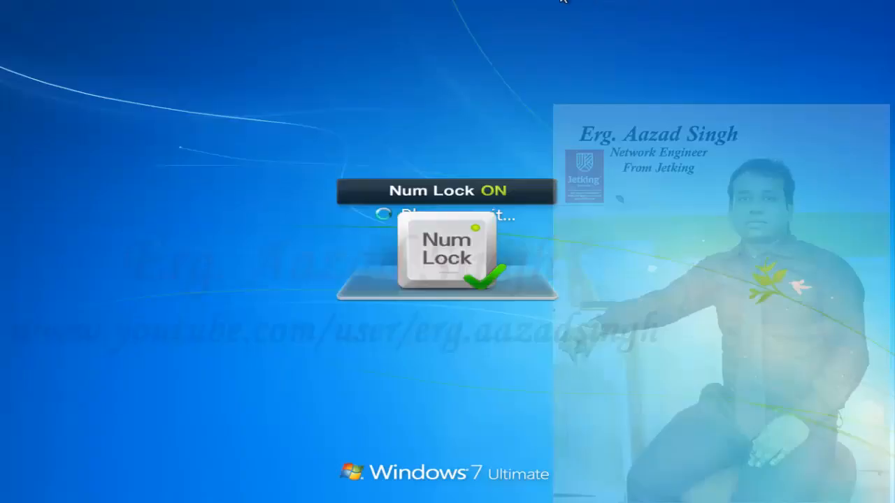
{"action": "left_click", "coordinate": [541, 5]}
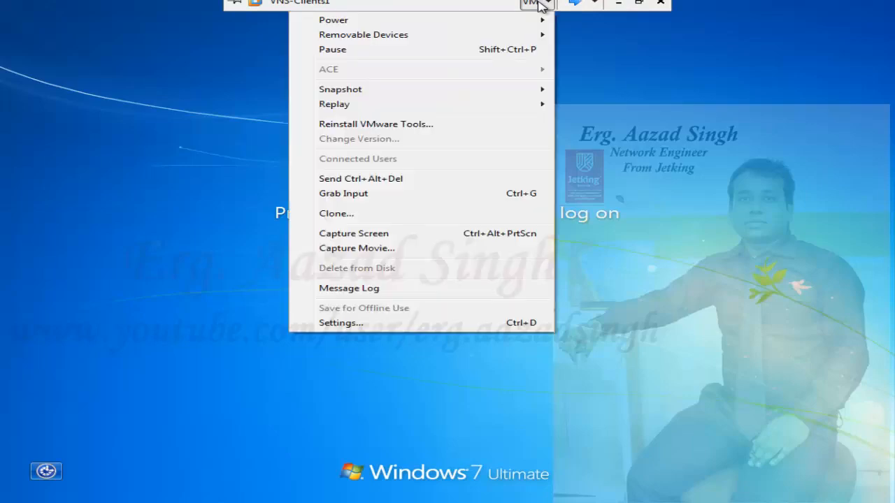
{"action": "left_click", "coordinate": [402, 179]}
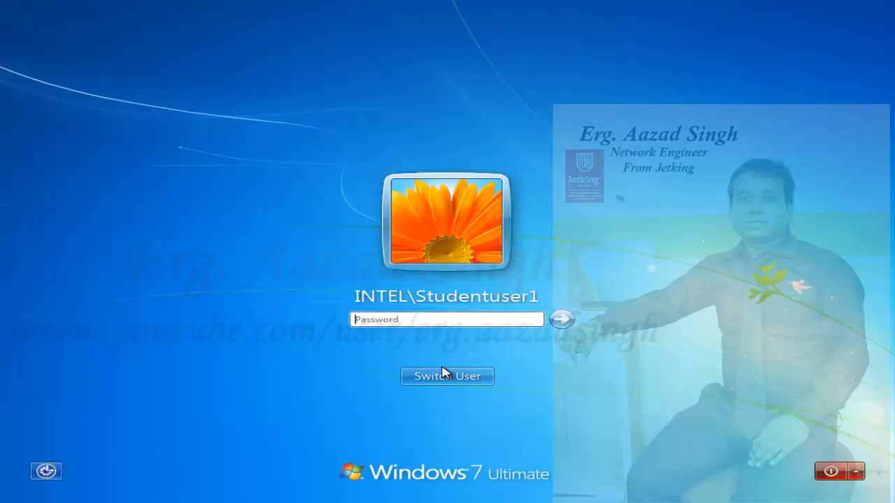
{"action": "left_click", "coordinate": [443, 374]}
{"action": "left_click", "coordinate": [535, 302]}
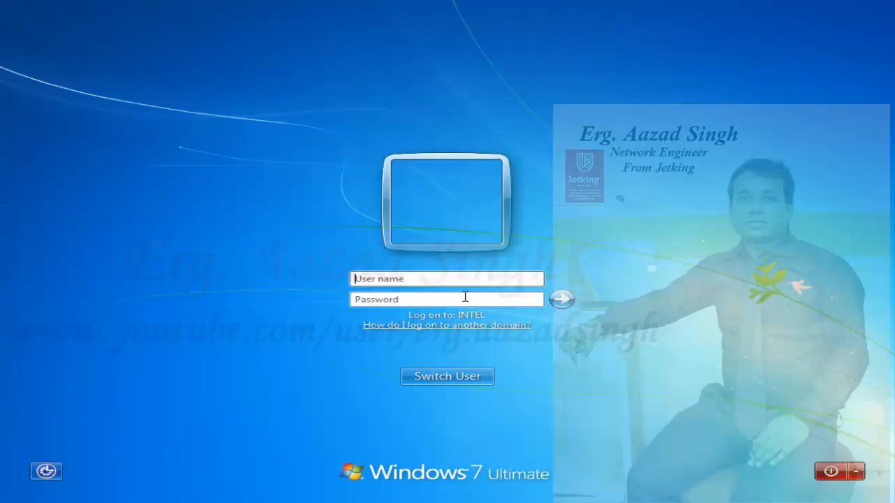
Log on to the INTEL domain as facultyuser1 by entering the user name and the account password
{"action": "left_click", "coordinate": [474, 278]}
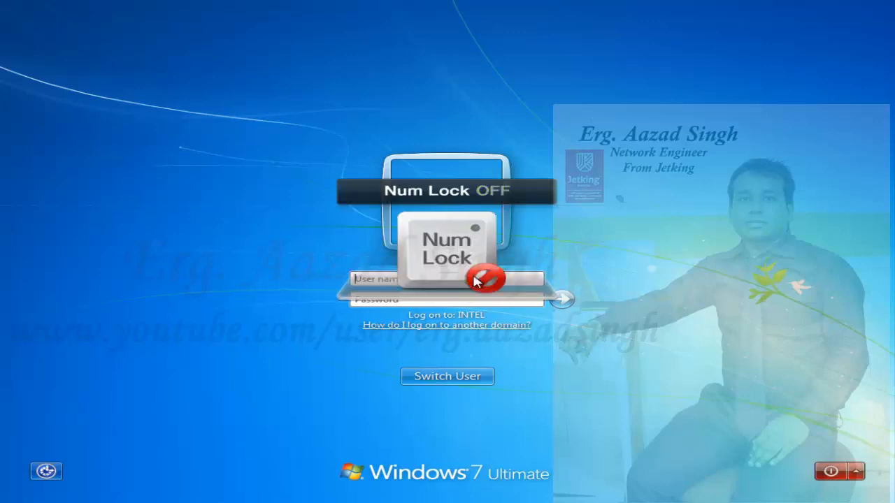
{"action": "type", "text": "faulty"}
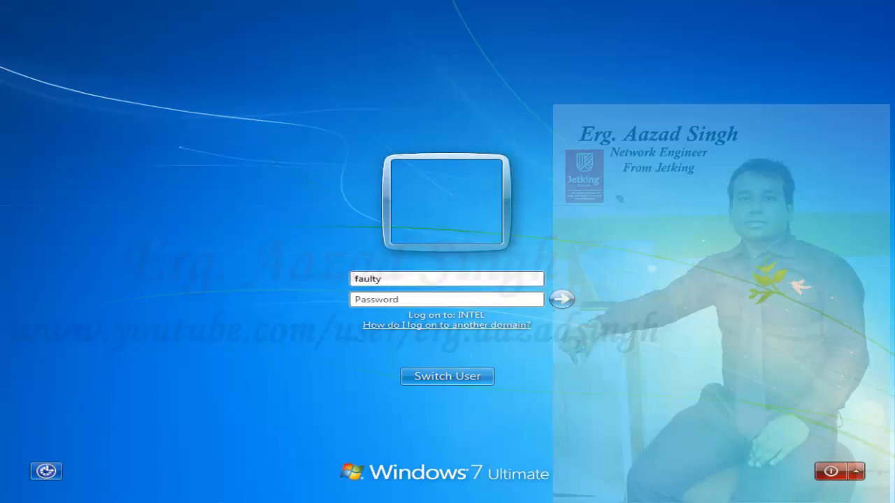
{"action": "type", "text": "cyuser1"}
{"action": "key", "text": "Tab"}
{"action": "type", "text": "*****"}
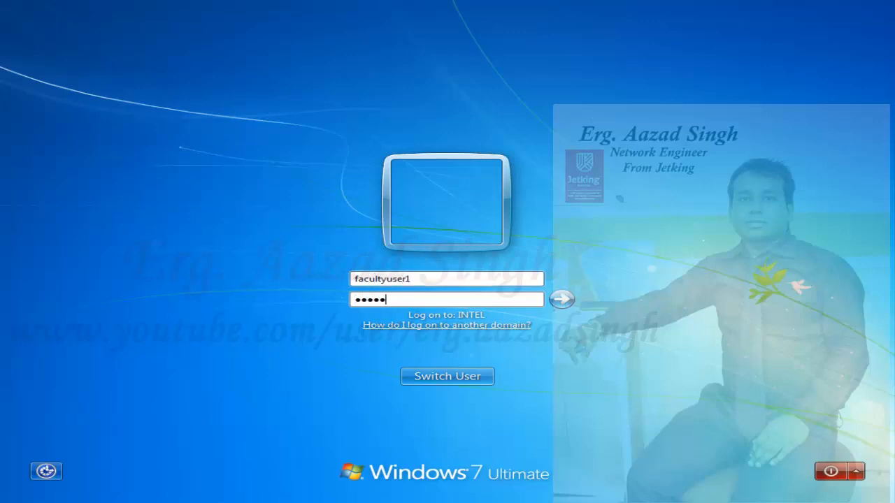
{"action": "key", "text": "Return"}
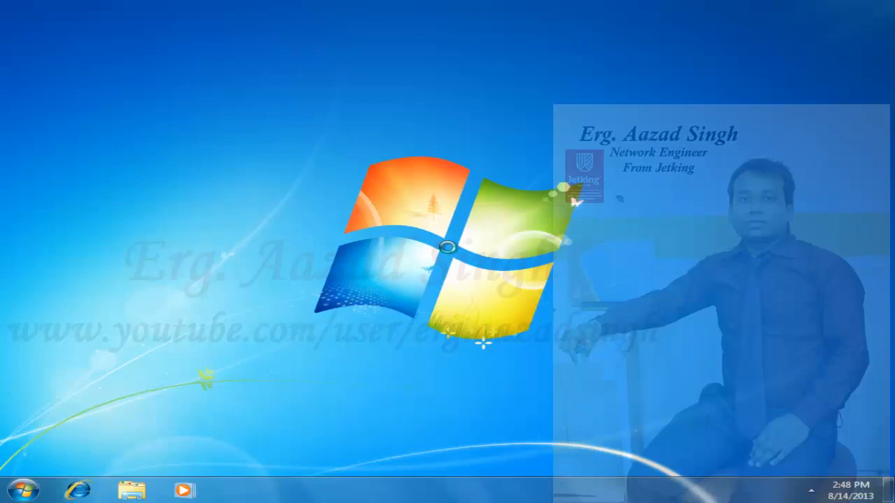
Inspect the faculty user's Start menu entries on the client, and switch back to the domain controller virtual machine
{"action": "left_click", "coordinate": [23, 490]}
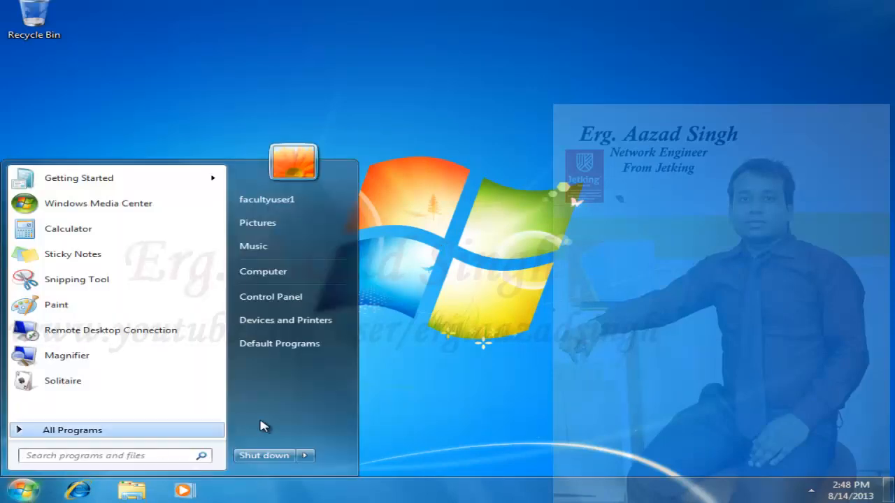
{"action": "left_click", "coordinate": [521, 348]}
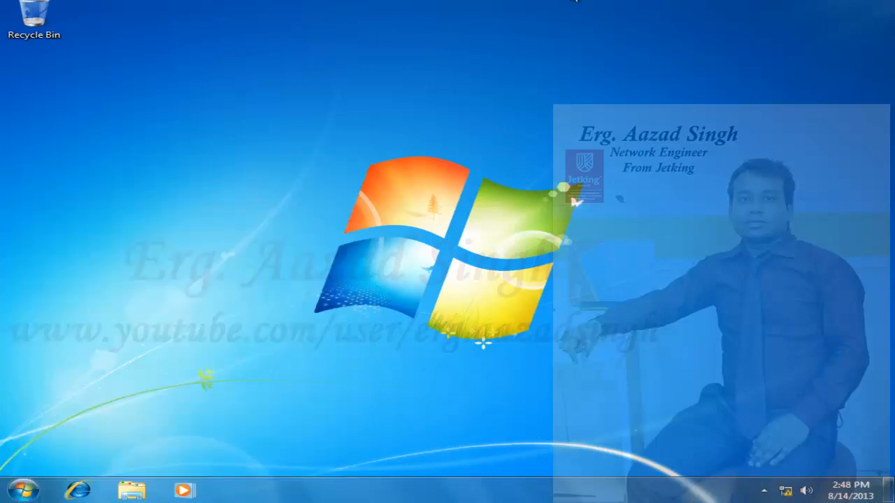
{"action": "mouse_move", "coordinate": [566, 1]}
{"action": "left_click", "coordinate": [619, 4]}
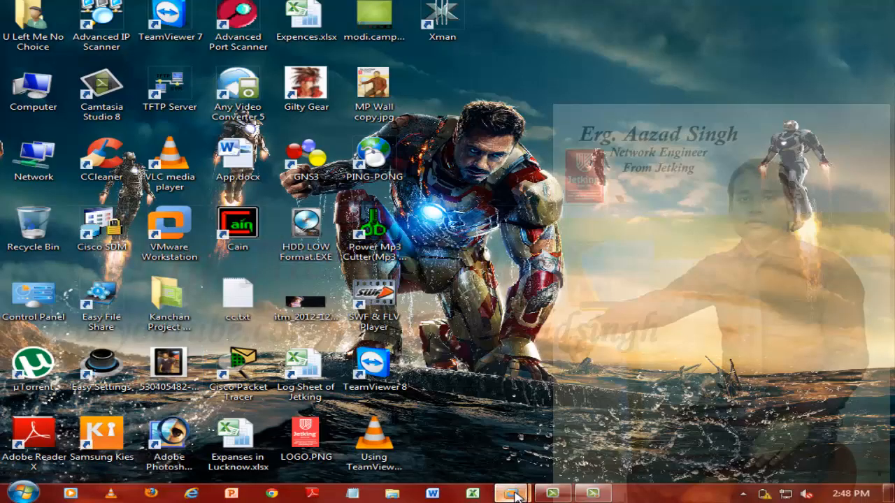
{"action": "mouse_move", "coordinate": [514, 493]}
{"action": "left_click", "coordinate": [447, 452]}
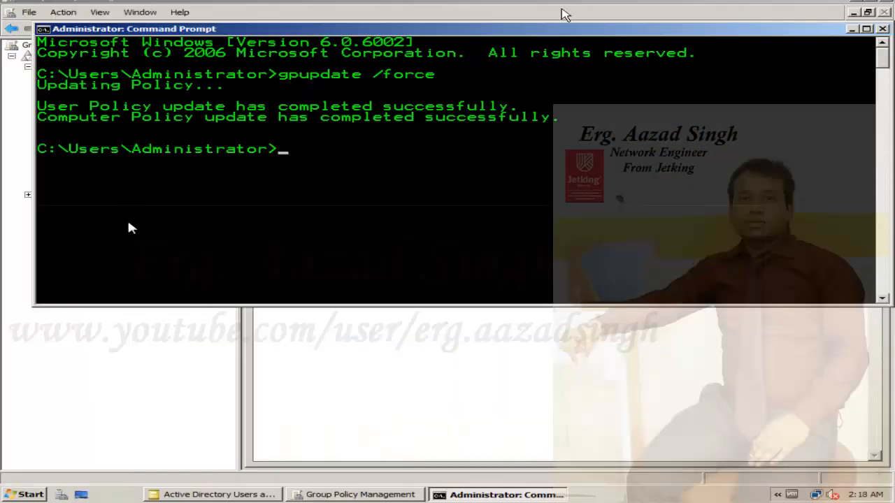
Block inheritance on the FacultyUsers OU under ITUsers in Group Policy Management, and refresh the console
{"action": "left_click", "coordinate": [120, 342]}
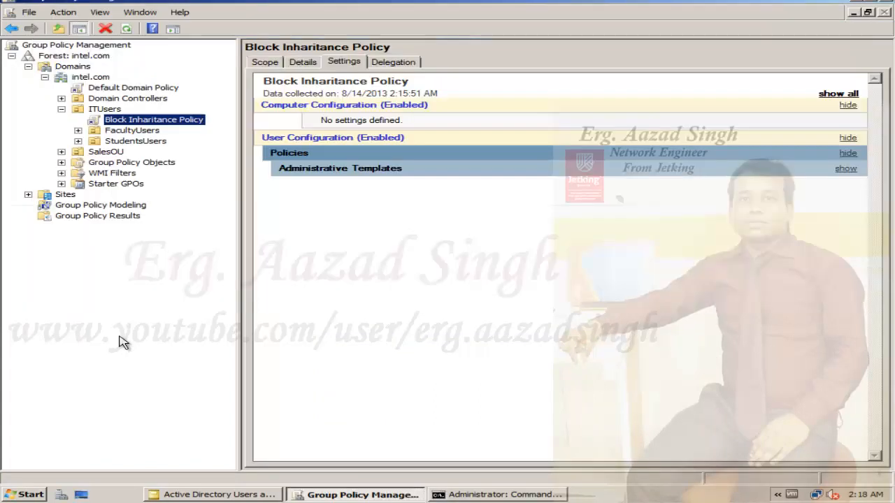
{"action": "left_click", "coordinate": [137, 130]}
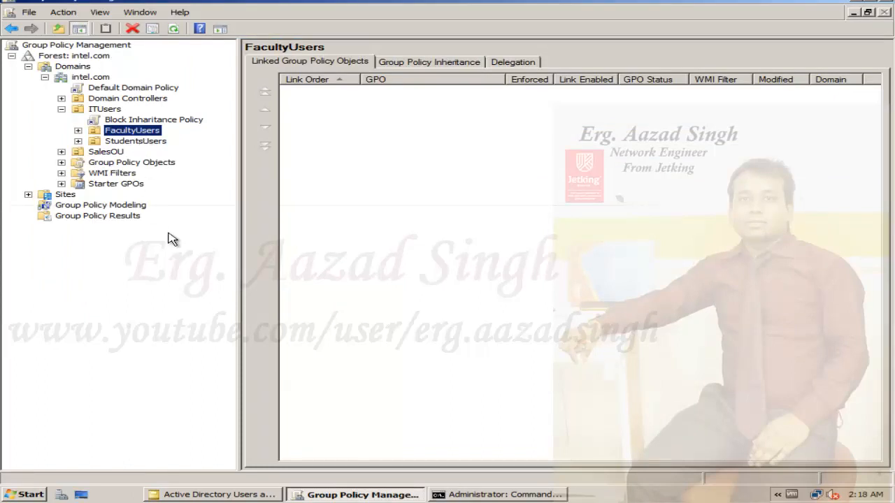
{"action": "right_click", "coordinate": [158, 130]}
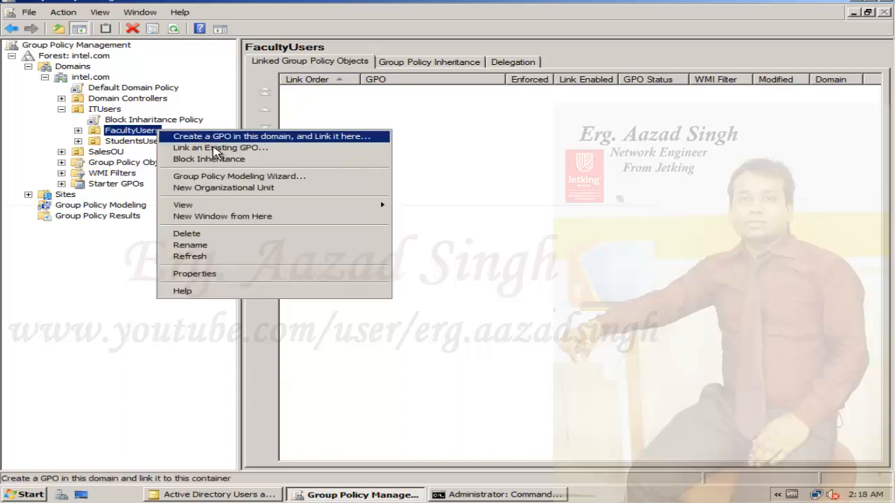
{"action": "left_click", "coordinate": [262, 166]}
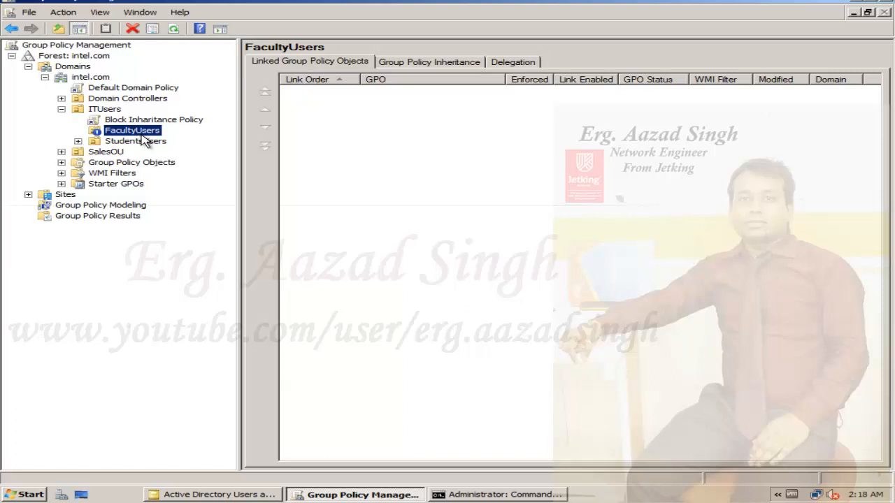
{"action": "left_click", "coordinate": [173, 29]}
Run gpupdate /force again in the domain controller's command prompt
{"action": "left_click", "coordinate": [479, 496]}
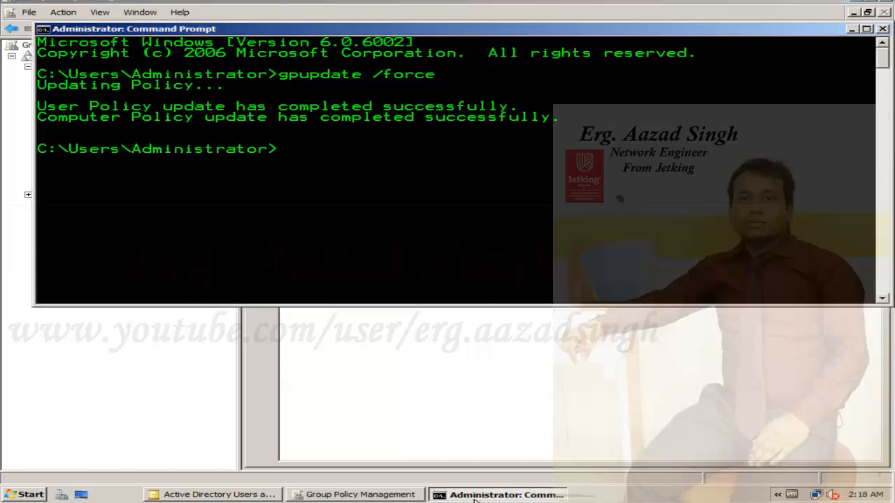
{"action": "key", "text": "Up"}
{"action": "key", "text": "Return"}
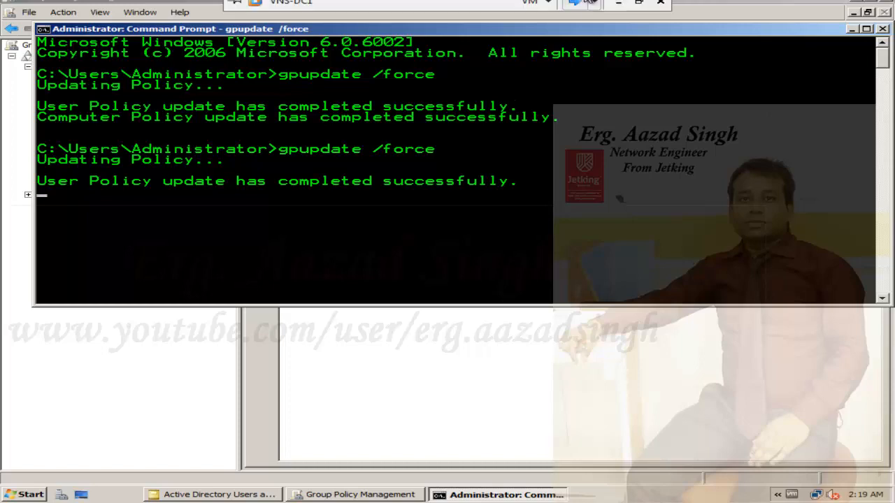
Switch to the Windows 7 client, open a command prompt as facultyuser1, and run gpupdate /force
{"action": "left_click", "coordinate": [580, 4]}
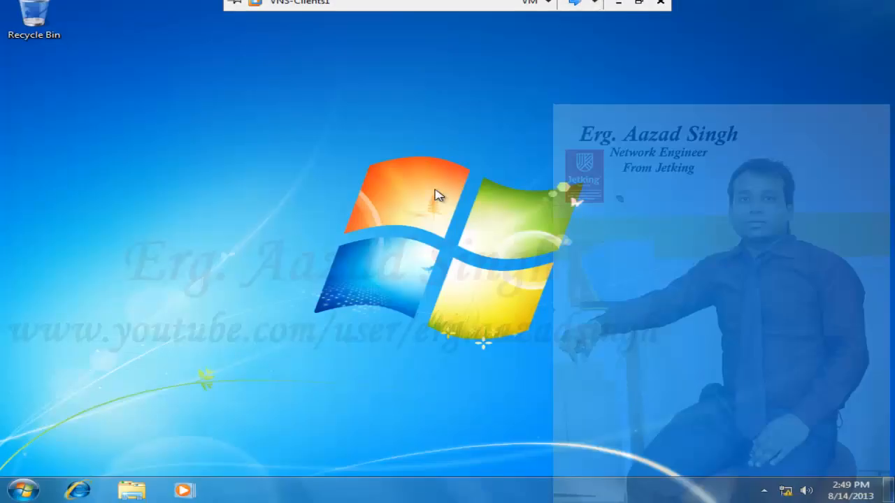
{"action": "left_click", "coordinate": [10, 491]}
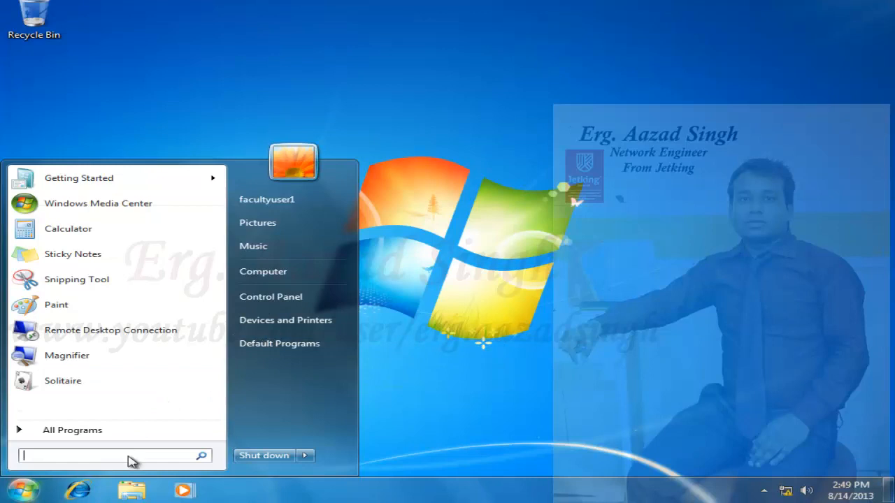
{"action": "type", "text": "cmd"}
{"action": "key", "text": "Return"}
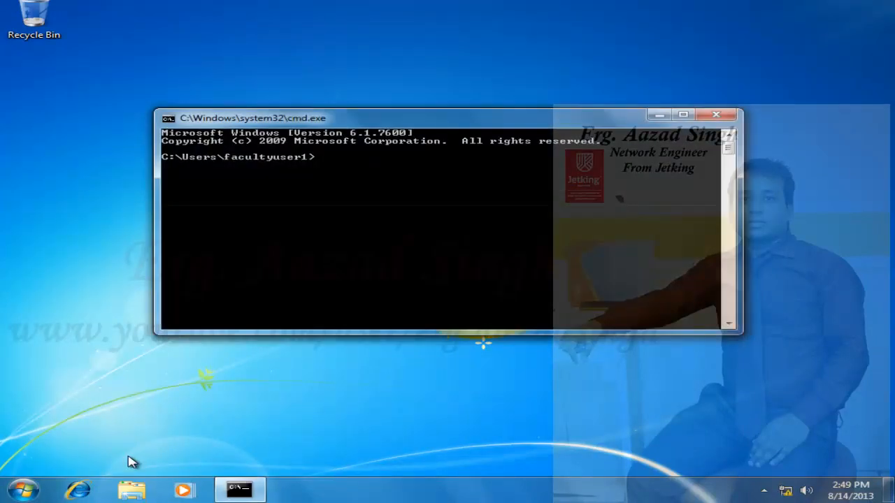
{"action": "type", "text": "gpupdate /force"}
{"action": "key", "text": "Return"}
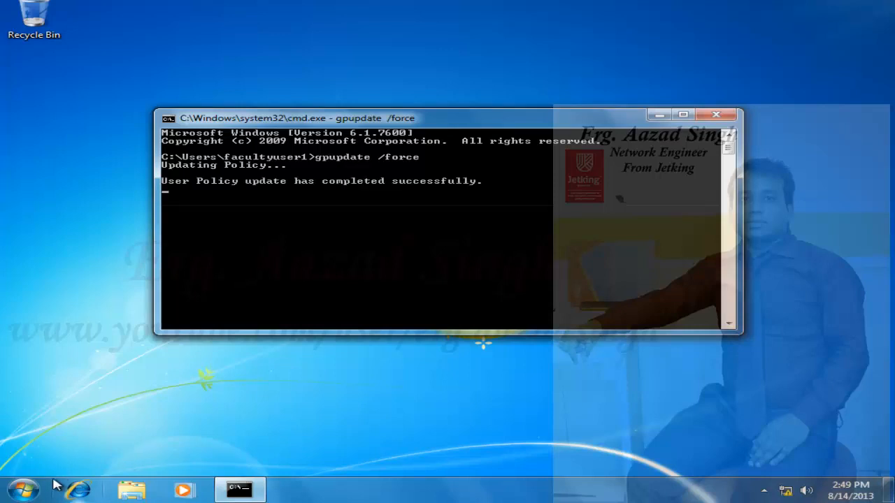
Check the faculty user's Start menu for the Documents, Games and Help and Support entries, and log off
{"action": "left_click", "coordinate": [23, 490]}
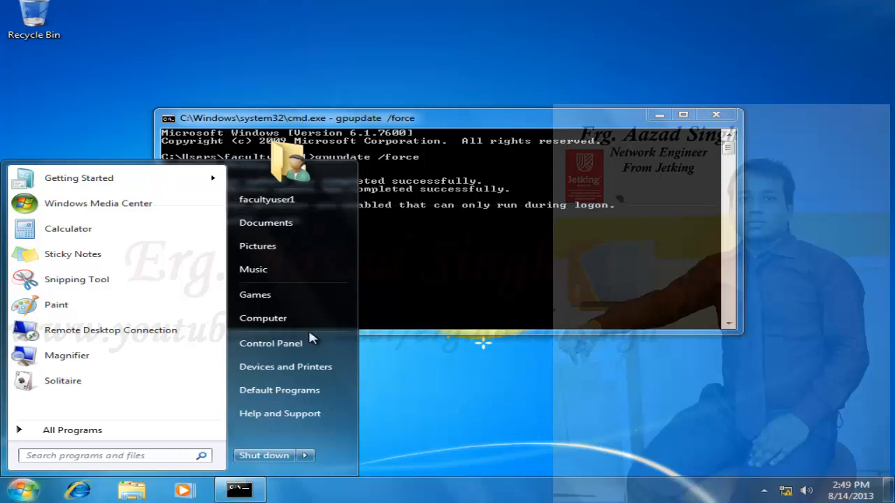
{"action": "left_click", "coordinate": [307, 456]}
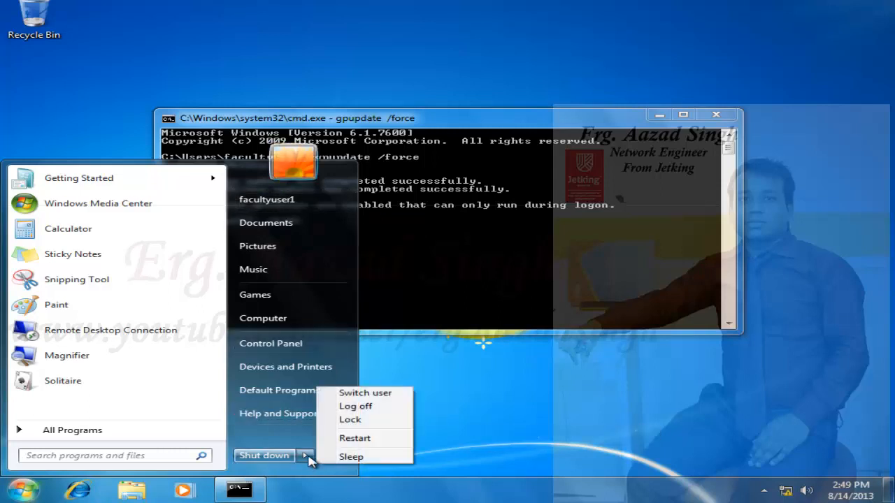
{"action": "left_click", "coordinate": [356, 406]}
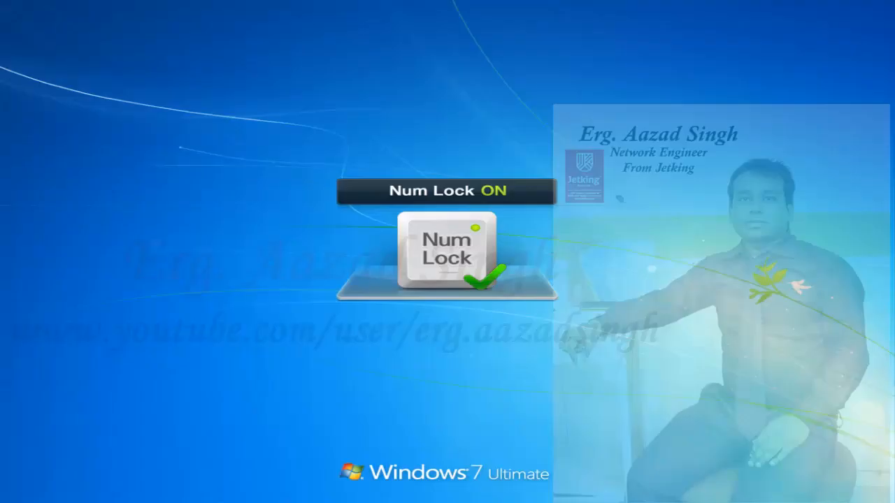
Send Ctrl+Alt+Del to the client virtual machine and open the logon form for a different user
{"action": "left_click", "coordinate": [548, 3]}
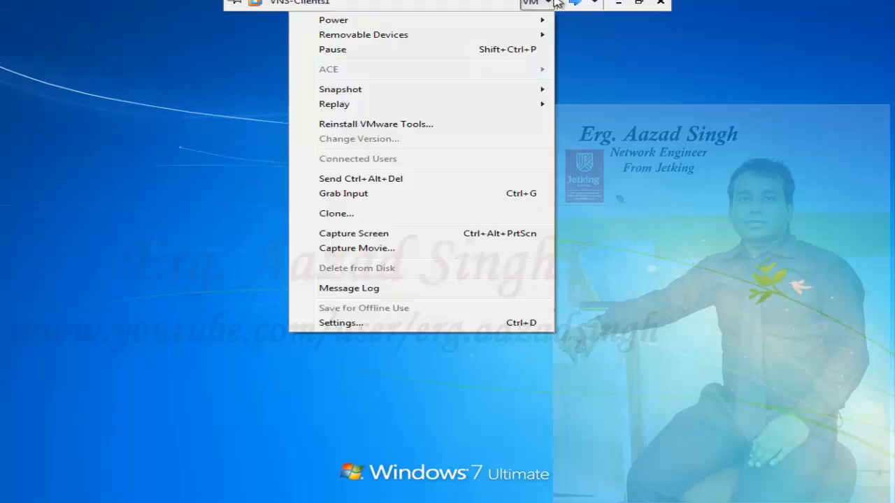
{"action": "left_click", "coordinate": [430, 180]}
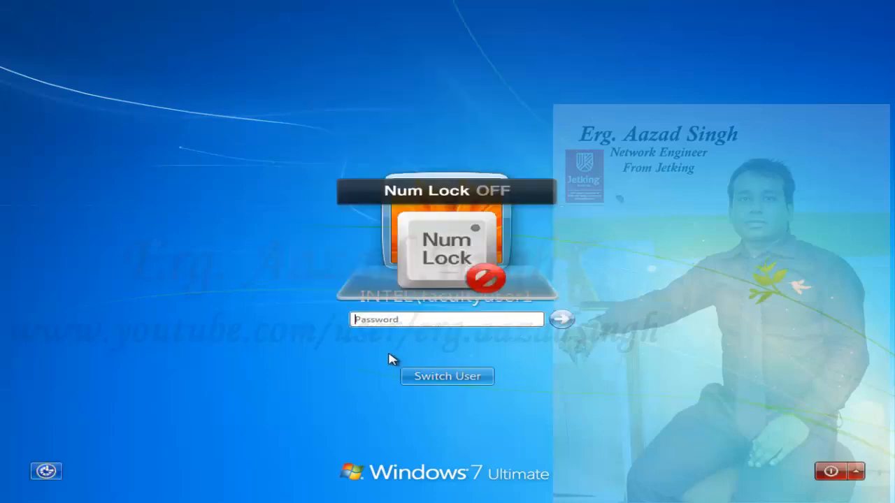
{"action": "left_click", "coordinate": [442, 378]}
{"action": "left_click", "coordinate": [526, 287]}
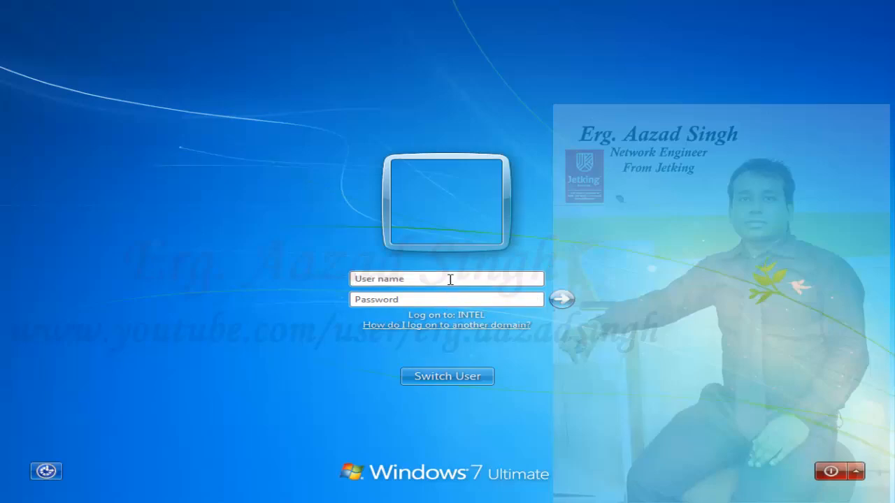
Log on to the INTEL domain as studentuser1 by entering the user name and the account password
{"action": "type", "text": "studnete"}
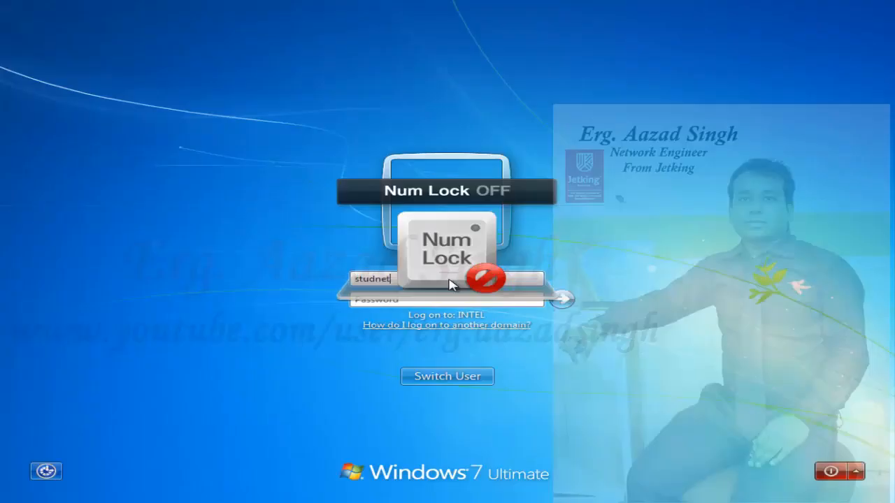
{"action": "key", "text": "BackSpace"}
{"action": "key", "text": "BackSpace"}
{"action": "key", "text": "BackSpace"}
{"action": "key", "text": "BackSpace"}
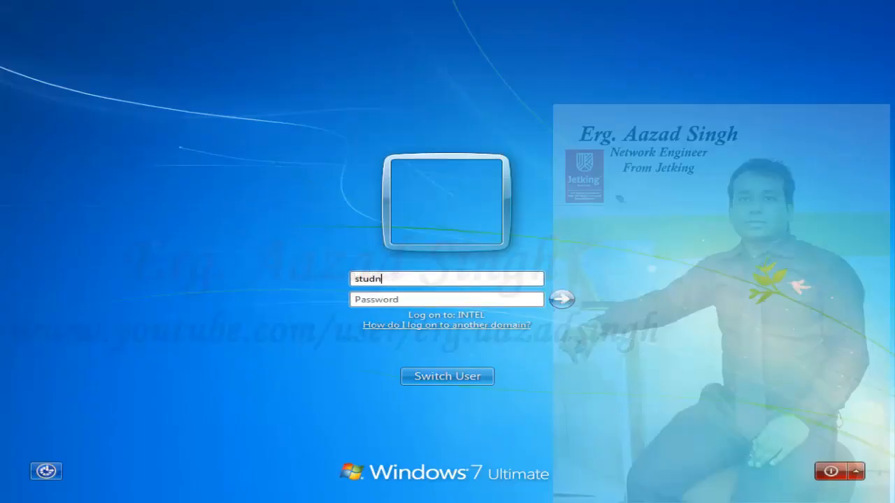
{"action": "type", "text": "entuser1"}
{"action": "key", "text": "Tab"}
{"action": "type", "text": "***********"}
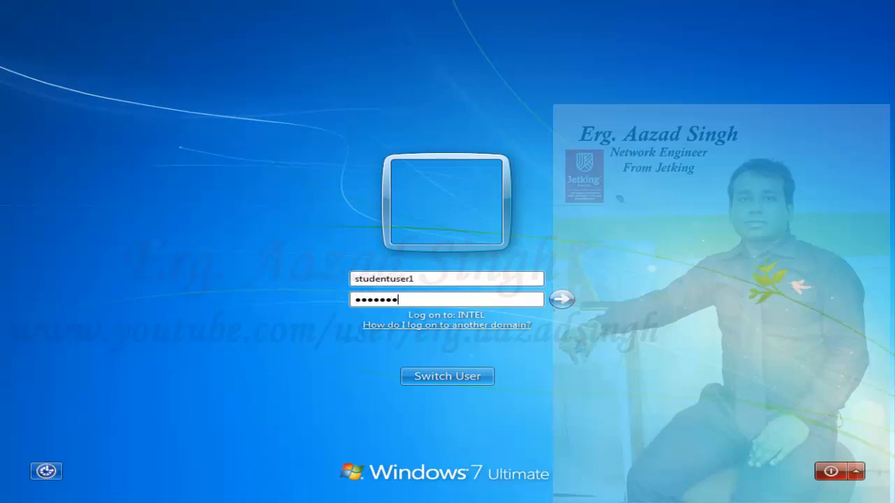
{"action": "key", "text": "Return"}
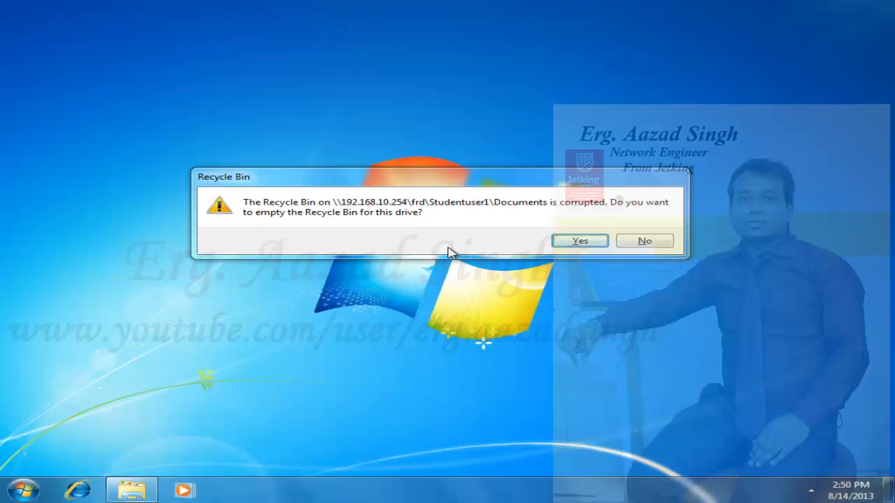
Decline emptying the corrupted Recycle Bin, and check which entries the student user's Start menu offers
{"action": "left_click", "coordinate": [645, 241]}
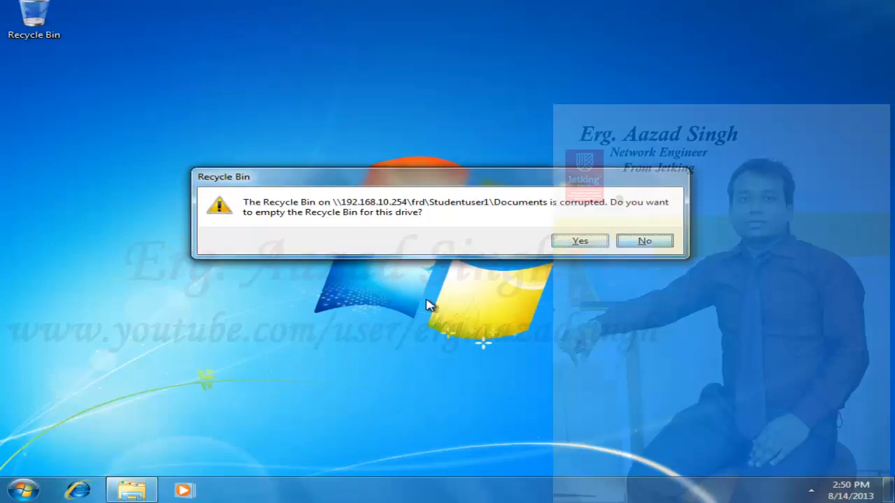
{"action": "left_click", "coordinate": [638, 240]}
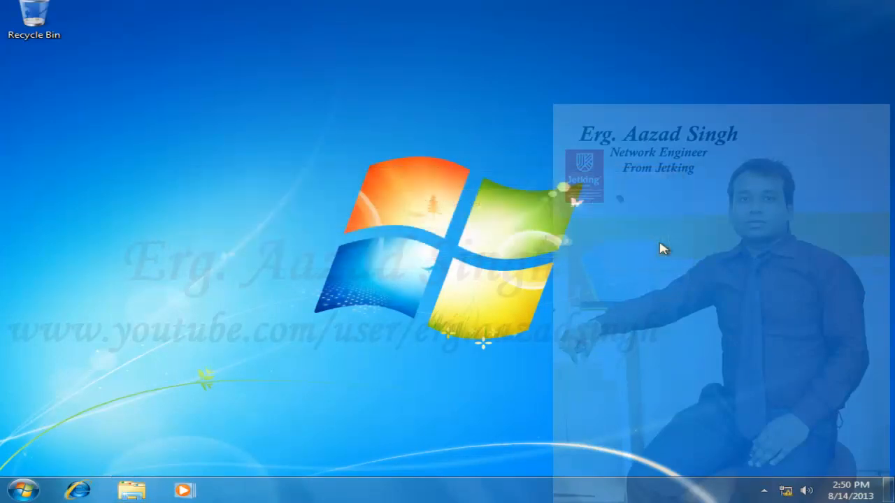
{"action": "left_click", "coordinate": [23, 491]}
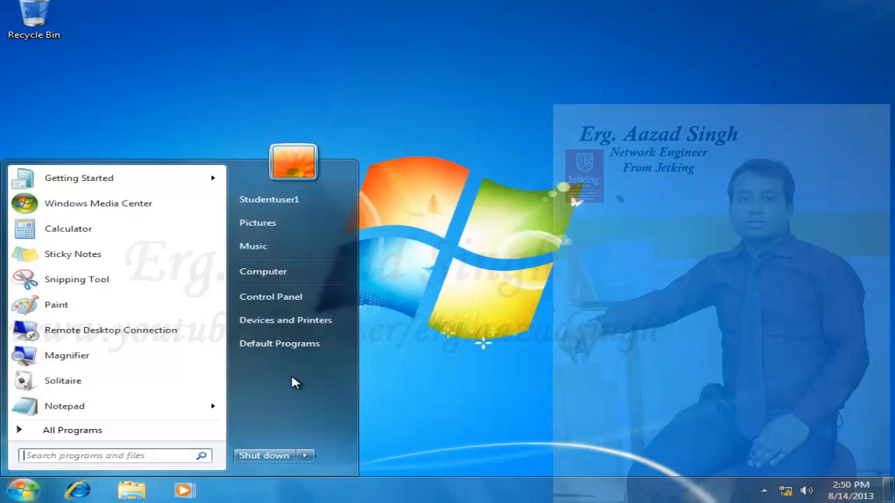
Open a command prompt as studentuser1, run gpupdate /force, and recheck the Start menu entries
{"action": "left_click", "coordinate": [114, 455]}
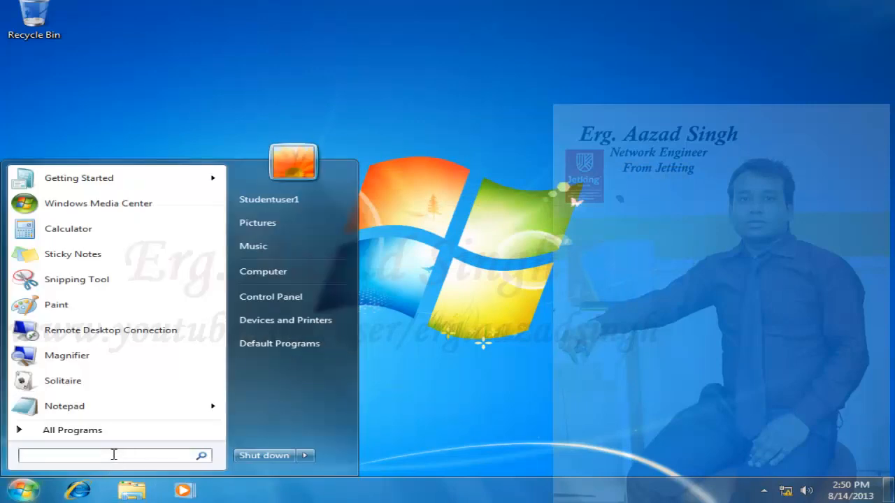
{"action": "type", "text": "cmd"}
{"action": "key", "text": "Return"}
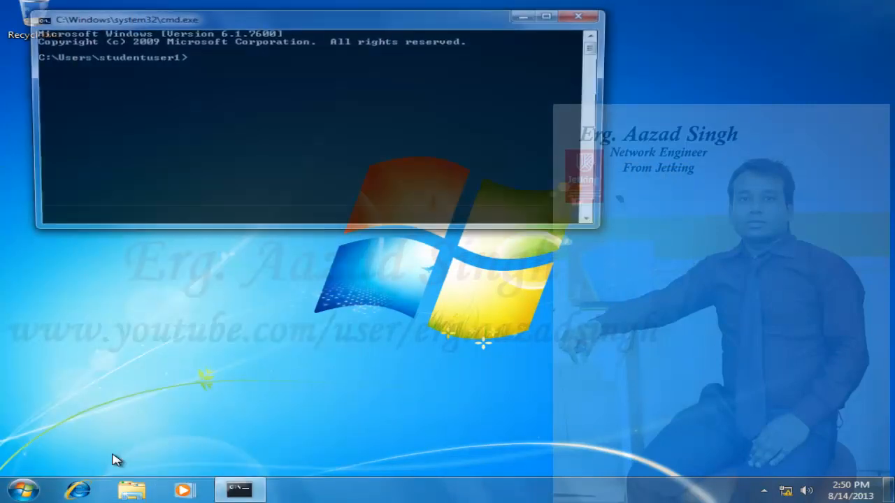
{"action": "type", "text": "gpupdate "}
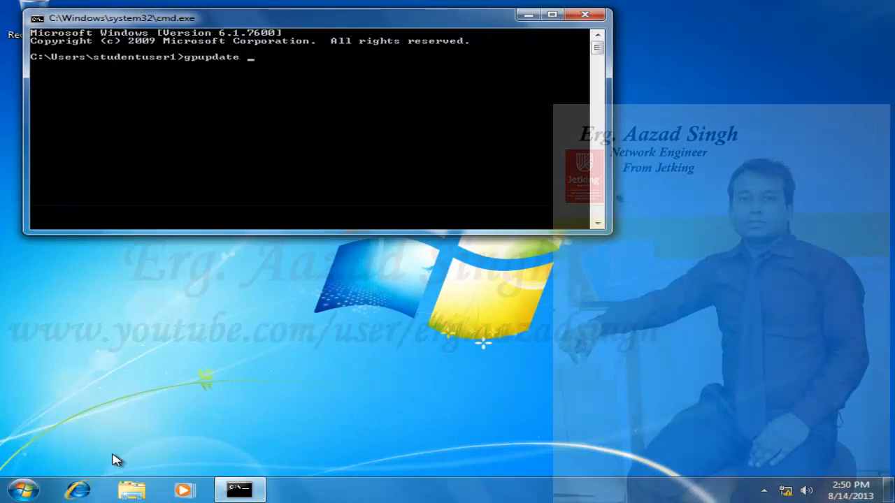
{"action": "type", "text": "f"}
{"action": "key", "text": "BackSpace"}
{"action": "key", "text": "BackSpace"}
{"action": "type", "text": "/force"}
{"action": "key", "text": "Return"}
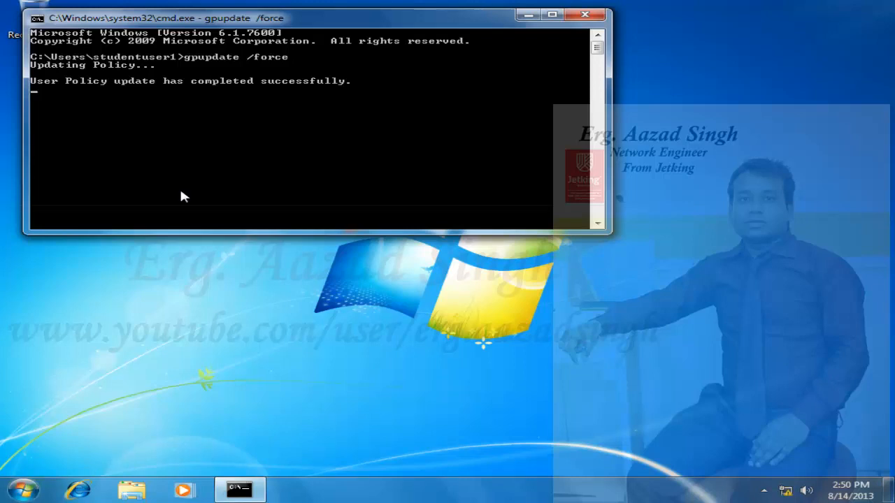
{"action": "key", "text": "super"}
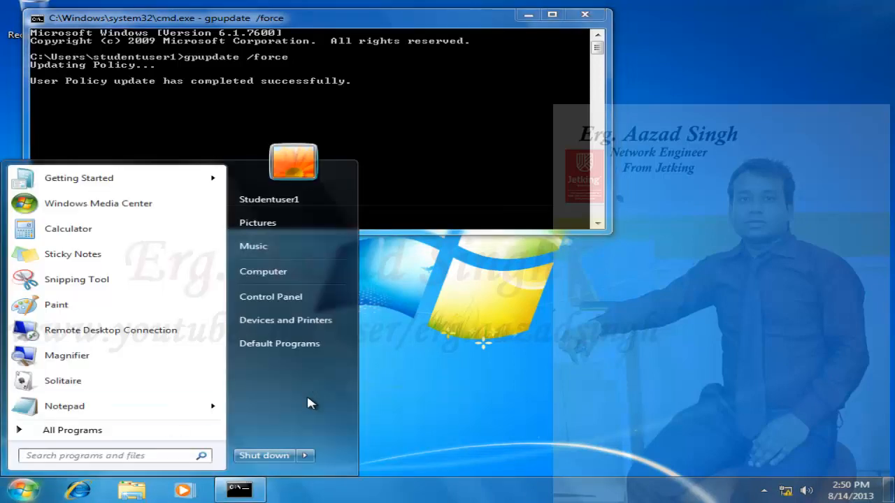